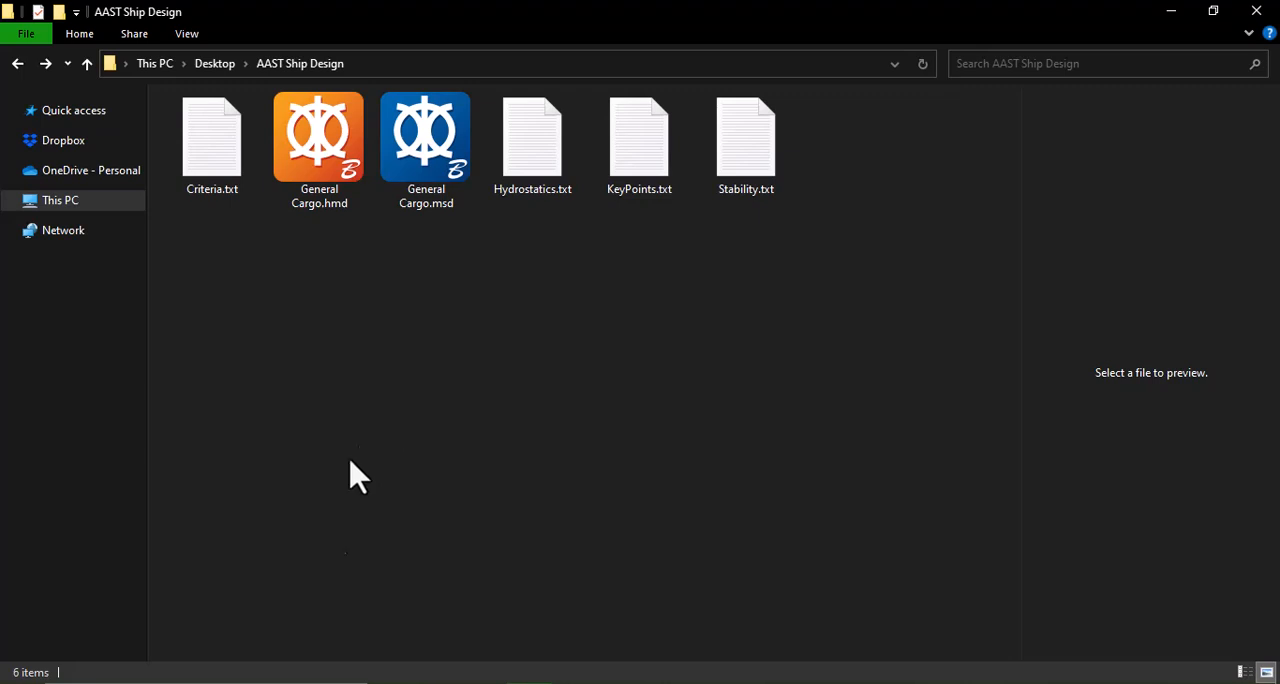
Step: Search for and launch MAXSURF Resistance 64-bit, and dismiss the cloud services connection warning
left_click(300, 682)
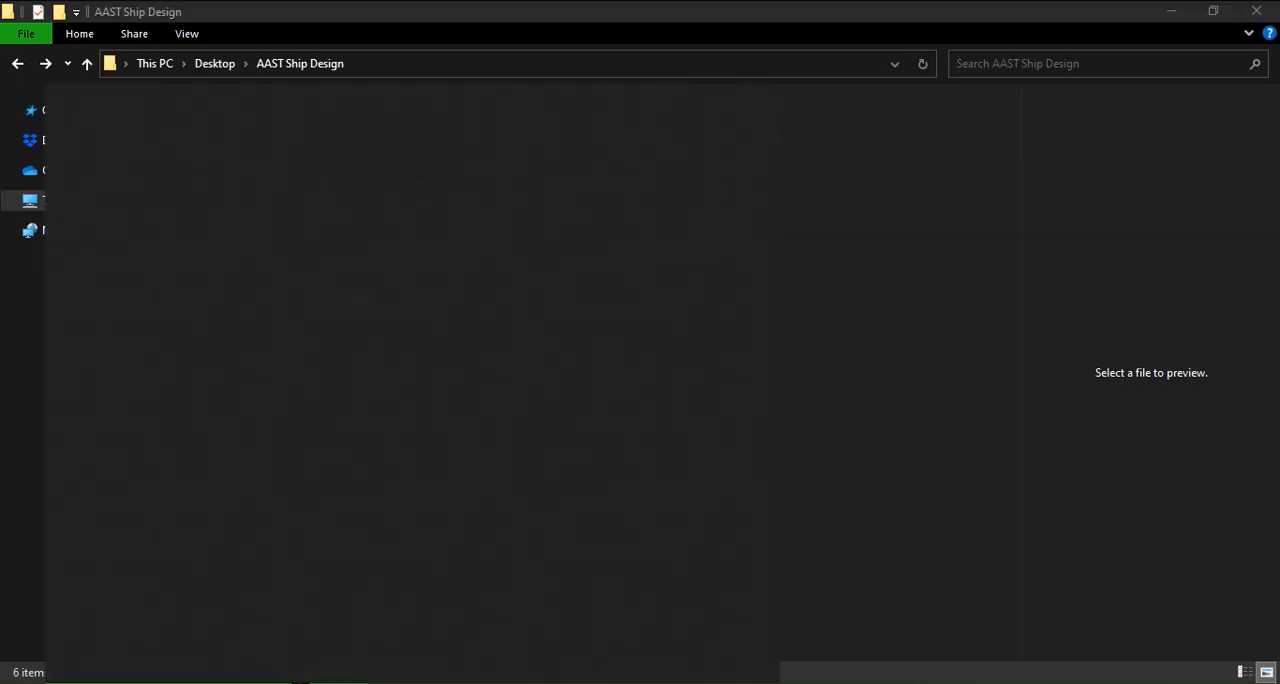
type("resis")
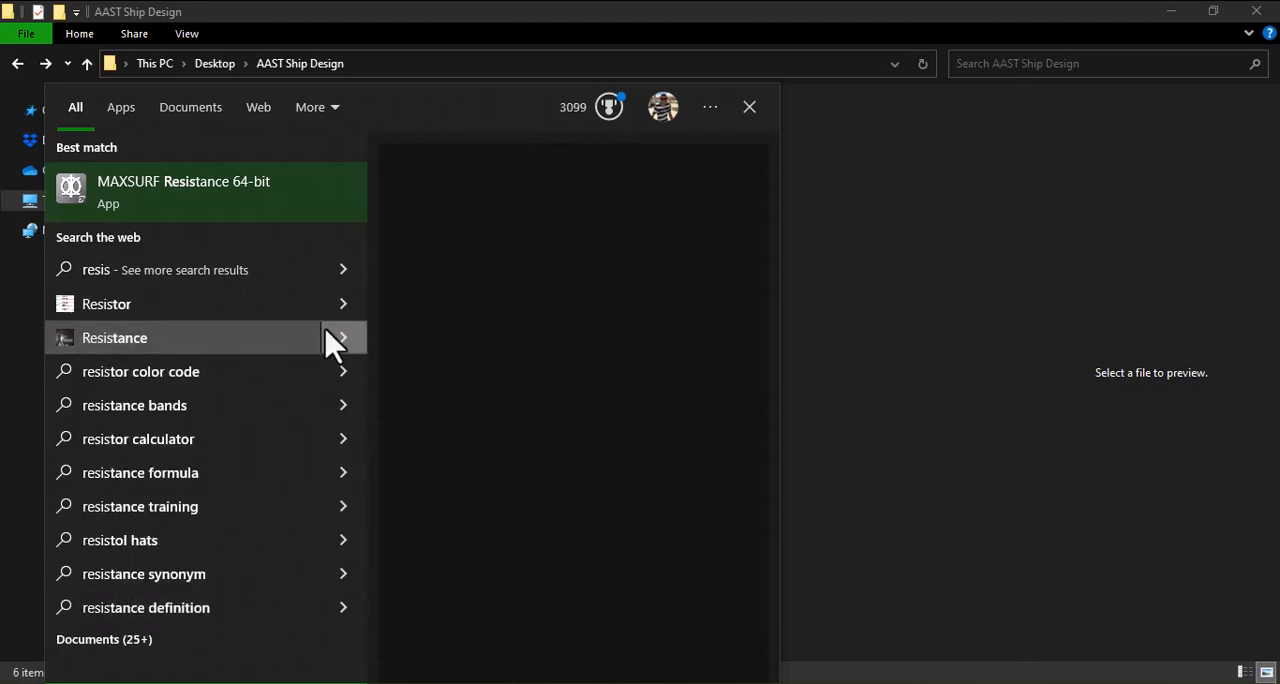
left_click(305, 205)
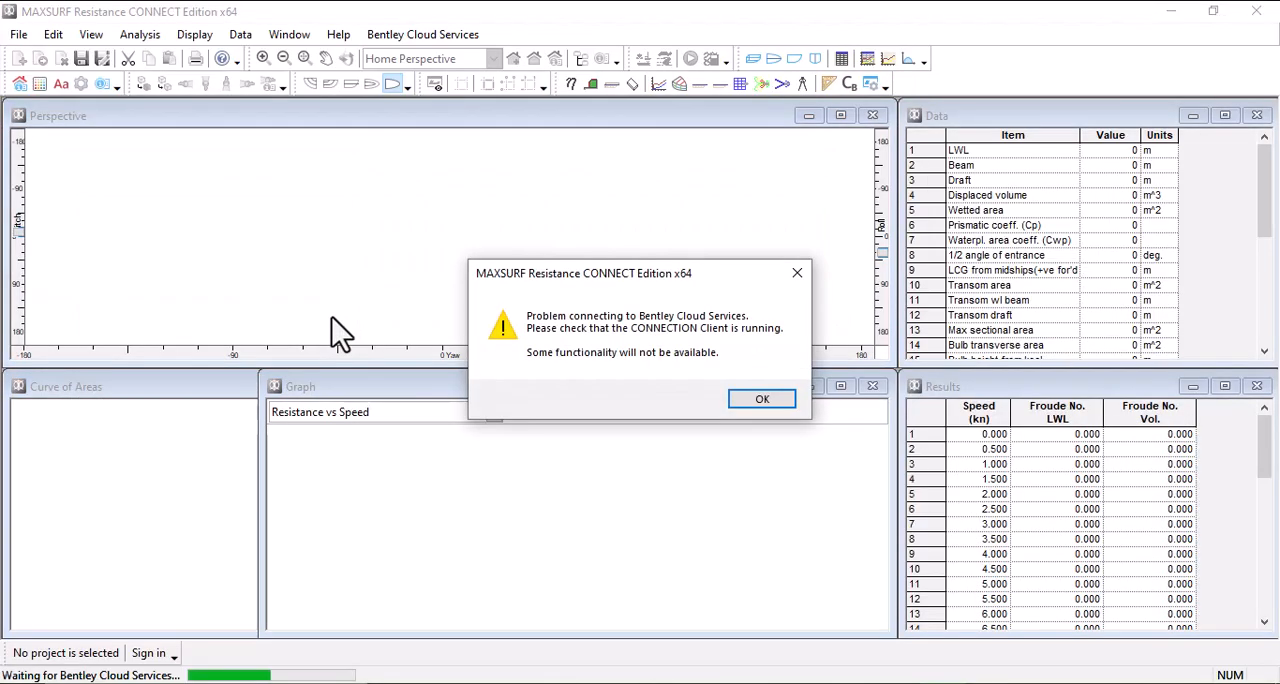
left_click(799, 273)
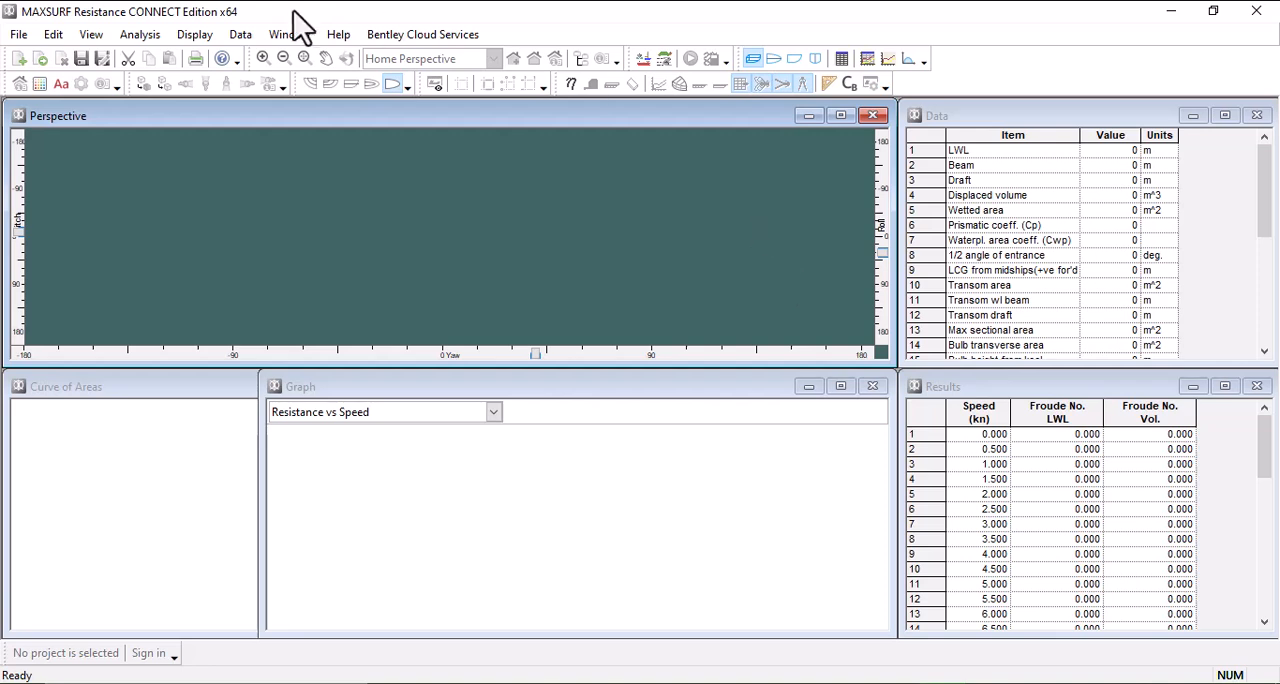
Step: Open the General Cargo.msd design from the AAST Ship Design folder and accept the loading options
left_click(40, 60)
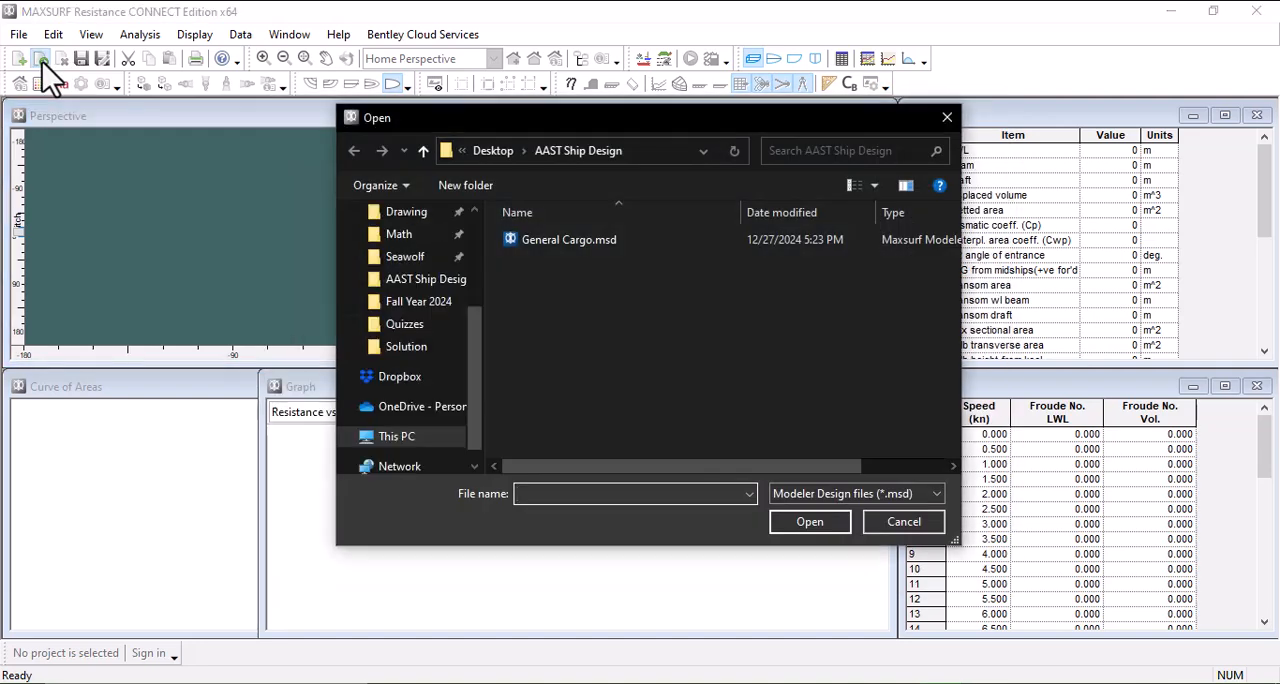
left_click(640, 244)
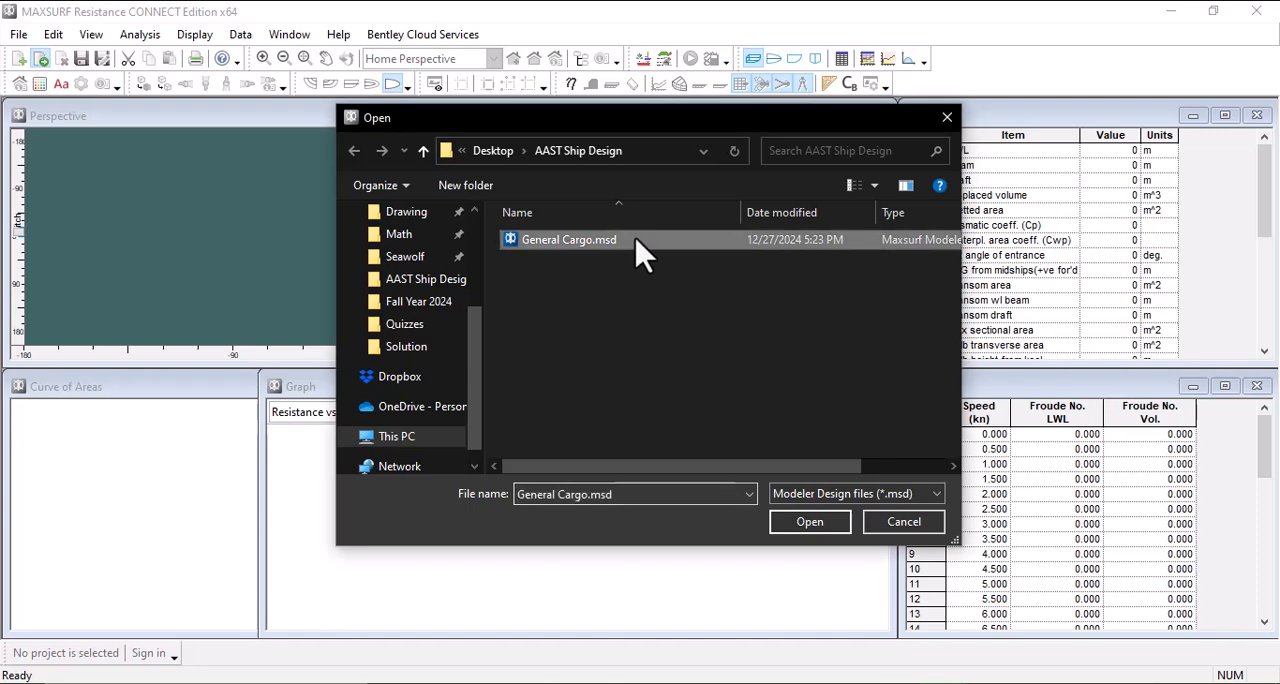
left_click(836, 529)
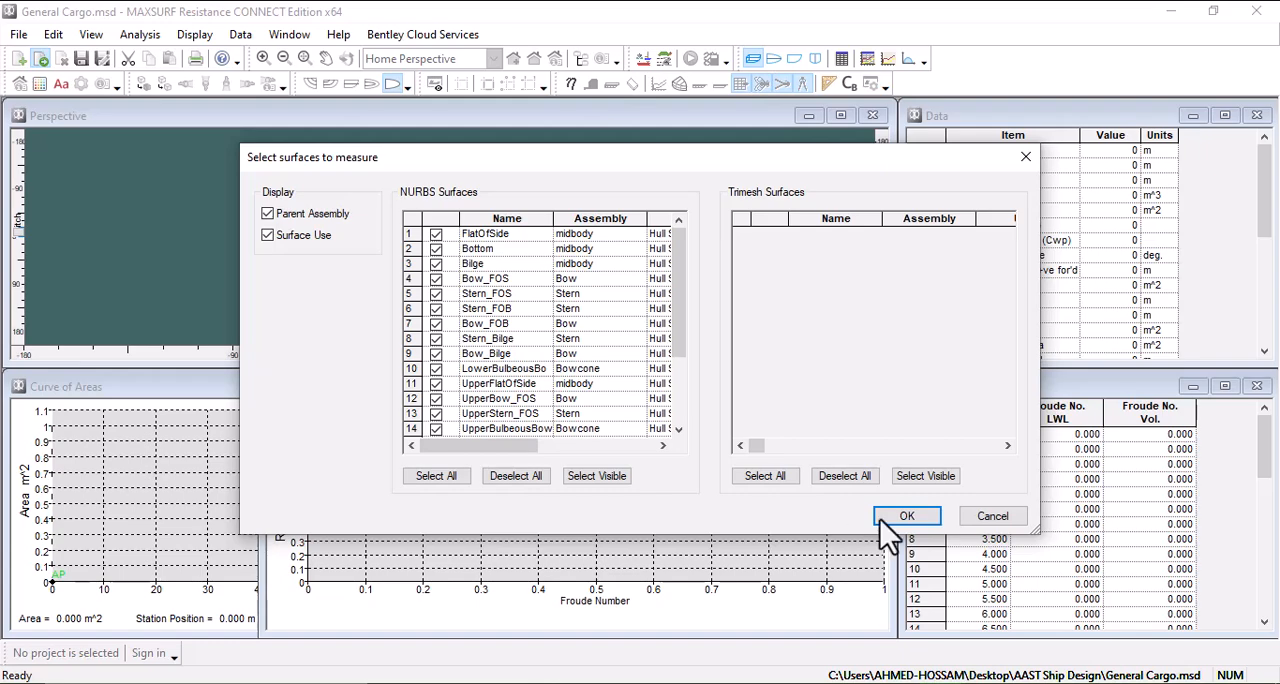
left_click(895, 519)
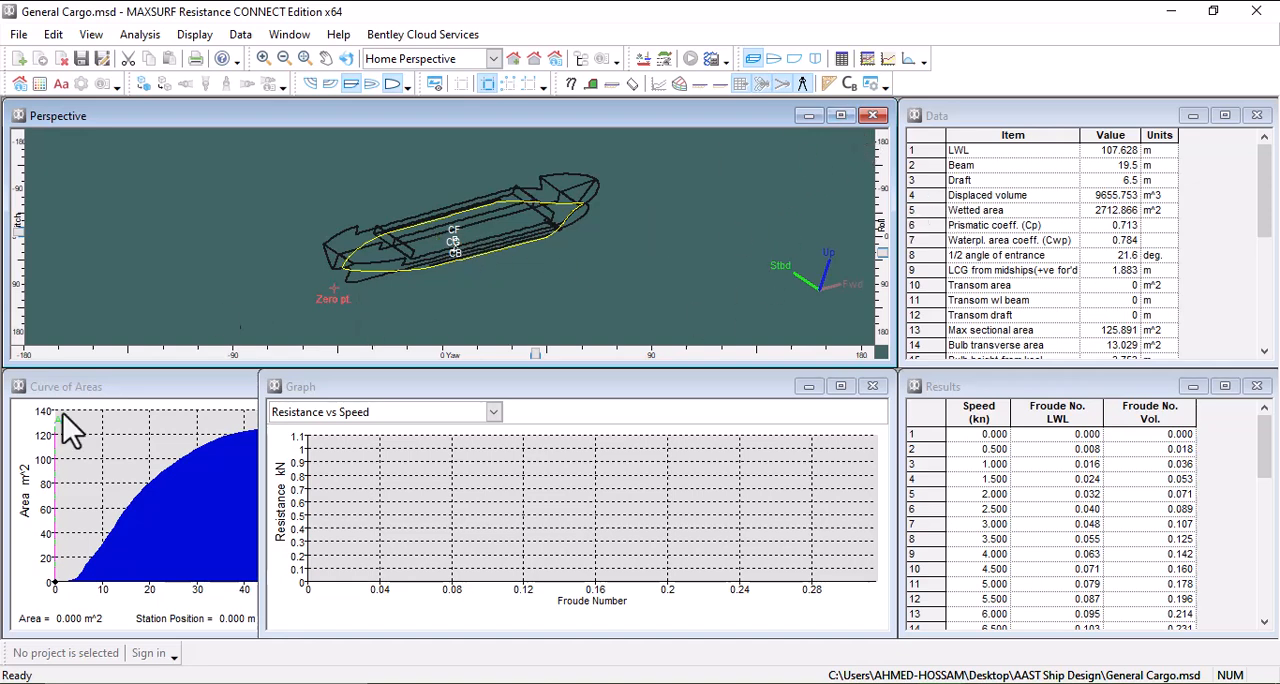
Step: View the Curve of Areas and Graph windows, and maximize the Data window to examine the hull parameters
left_click(114, 391)
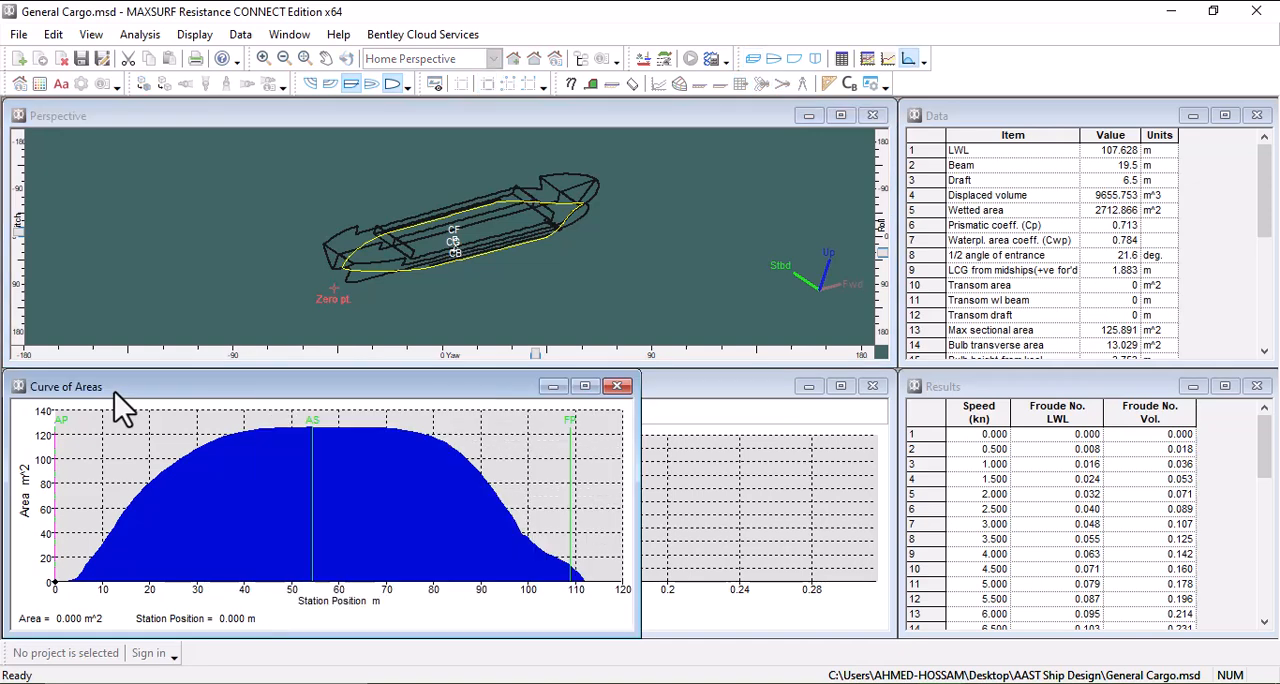
left_click(707, 398)
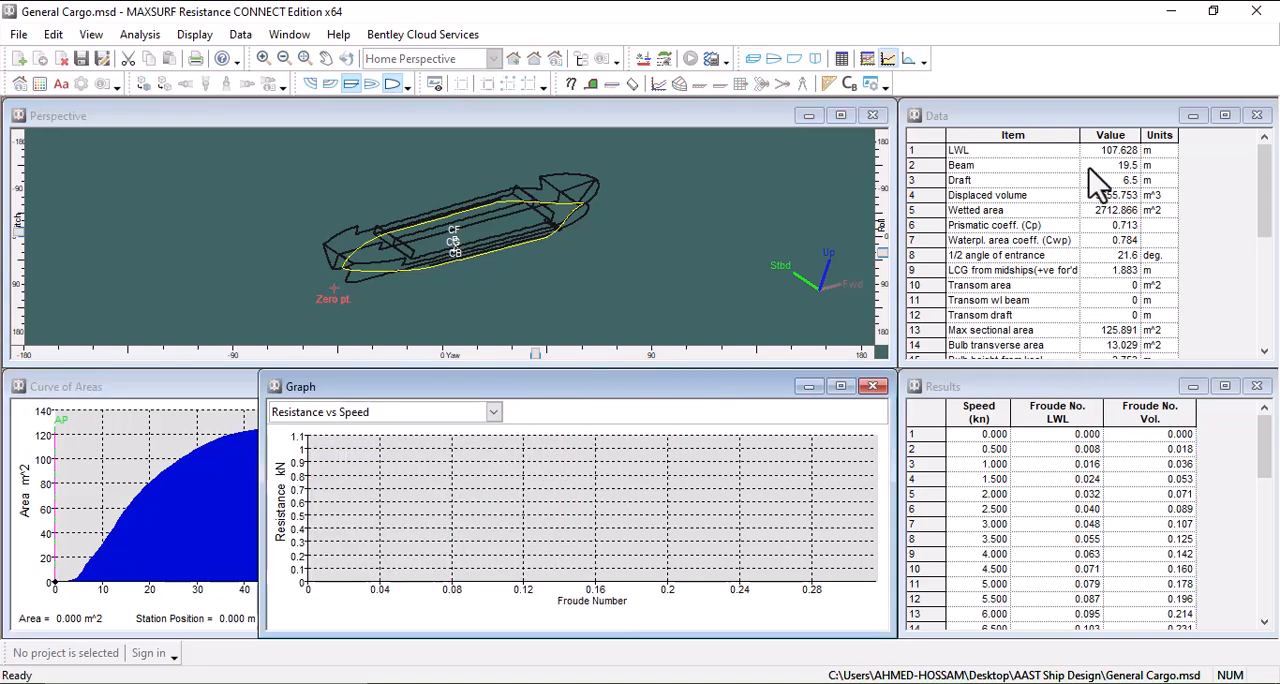
left_click(1224, 116)
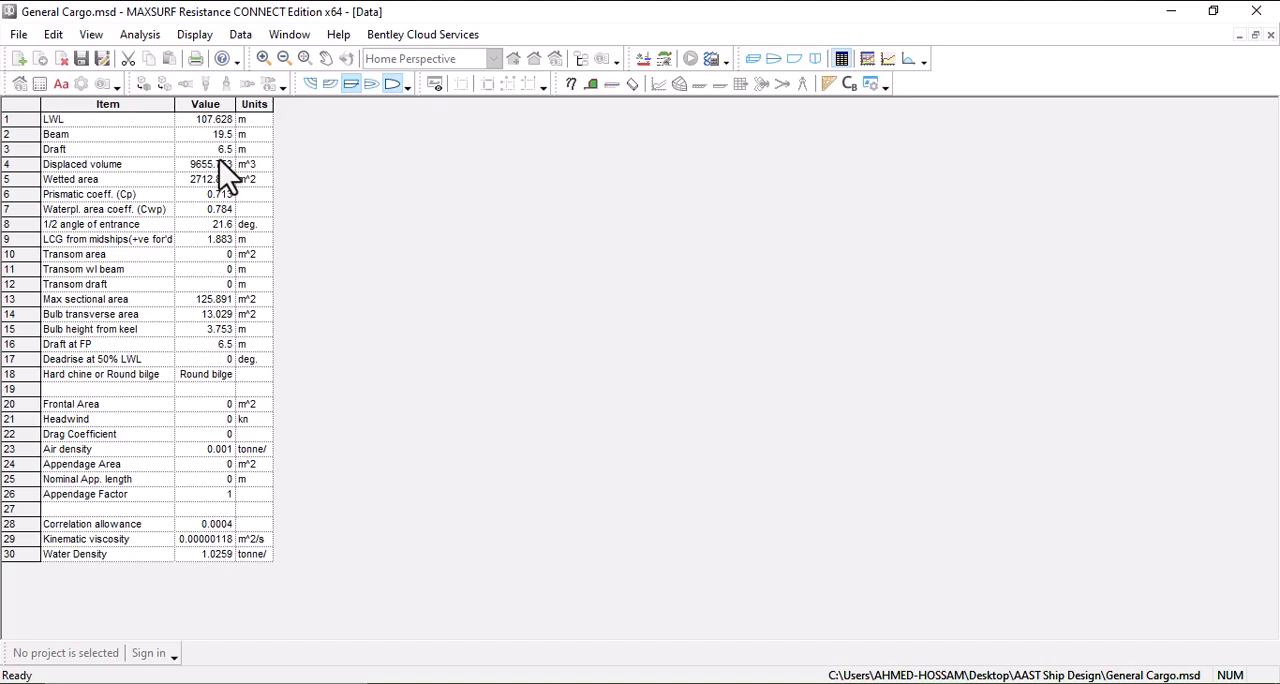
Step: Choose the Holtrop displacement method for the resistance prediction
left_click(149, 34)
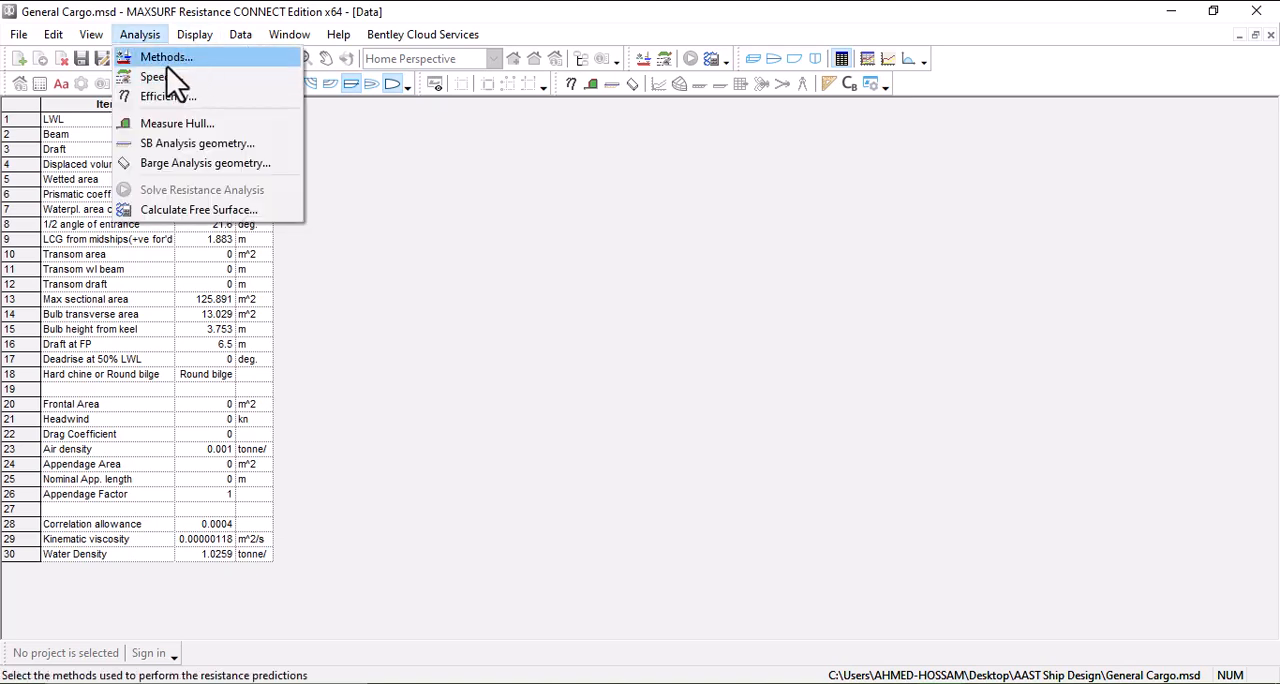
left_click(179, 64)
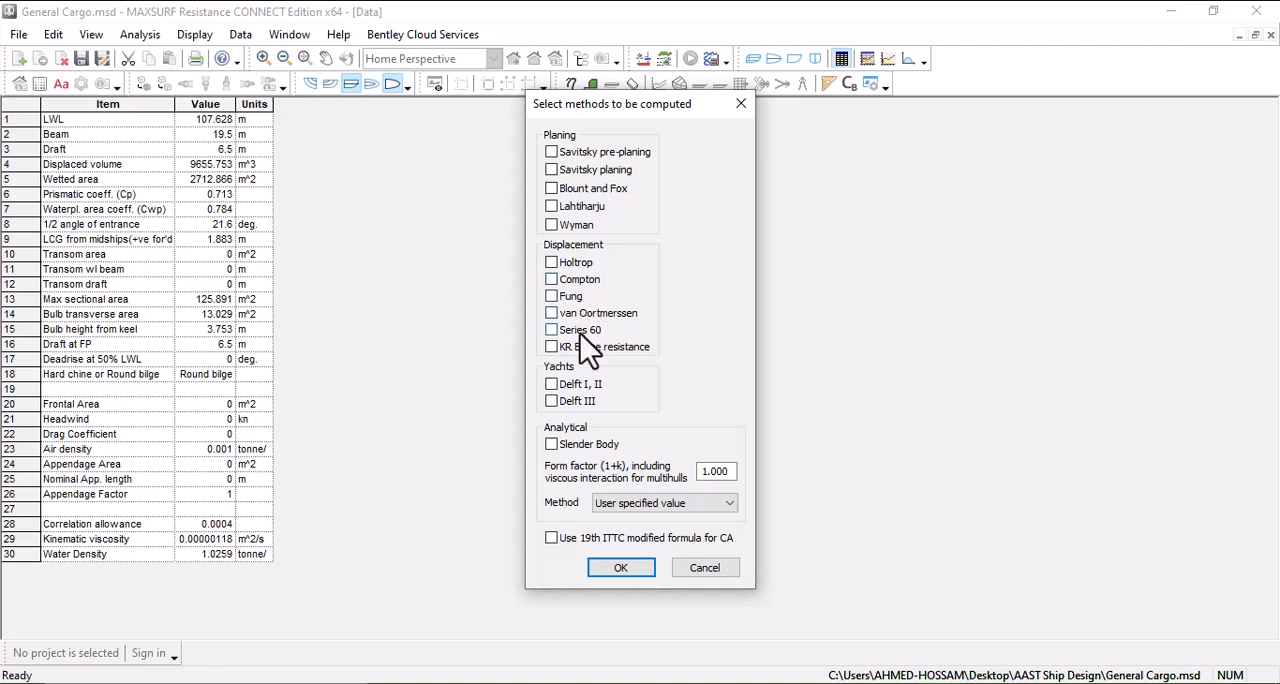
left_click(578, 265)
left_click(640, 570)
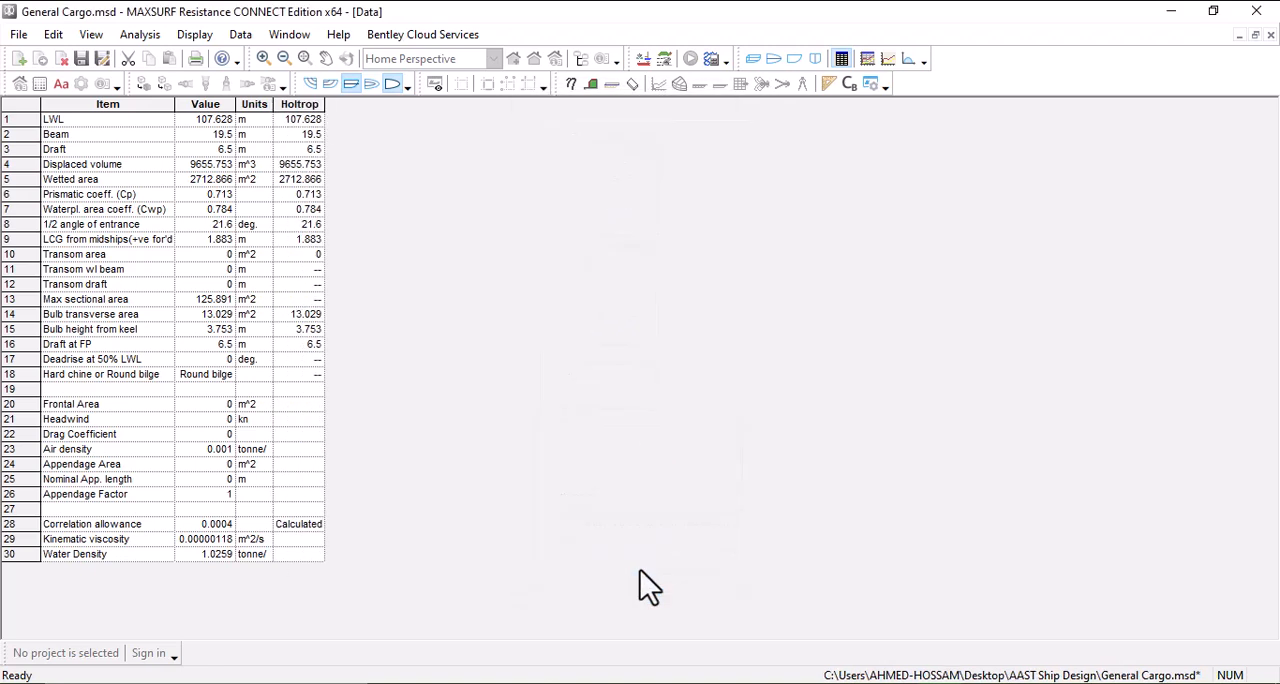
Step: Accept the analysis speed range of 0 to 20 kn
left_click(159, 41)
left_click(157, 74)
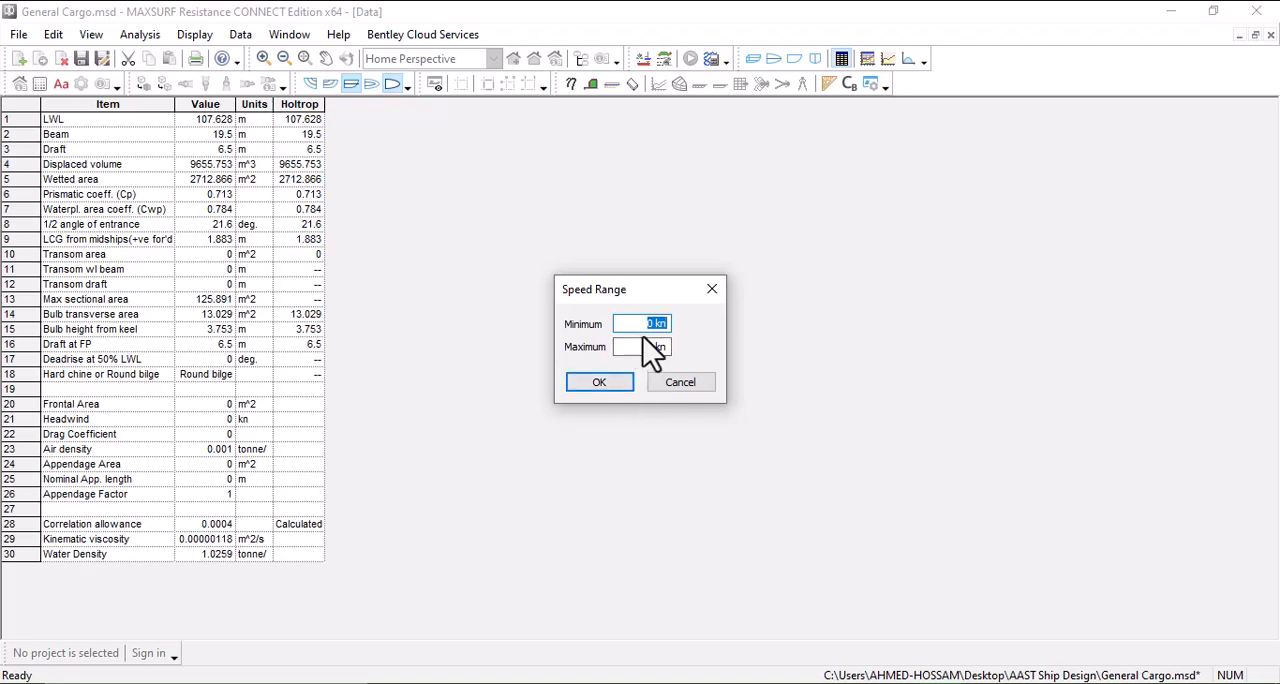
left_click(623, 383)
Step: Set the overall efficiency to 60 %
left_click(140, 37)
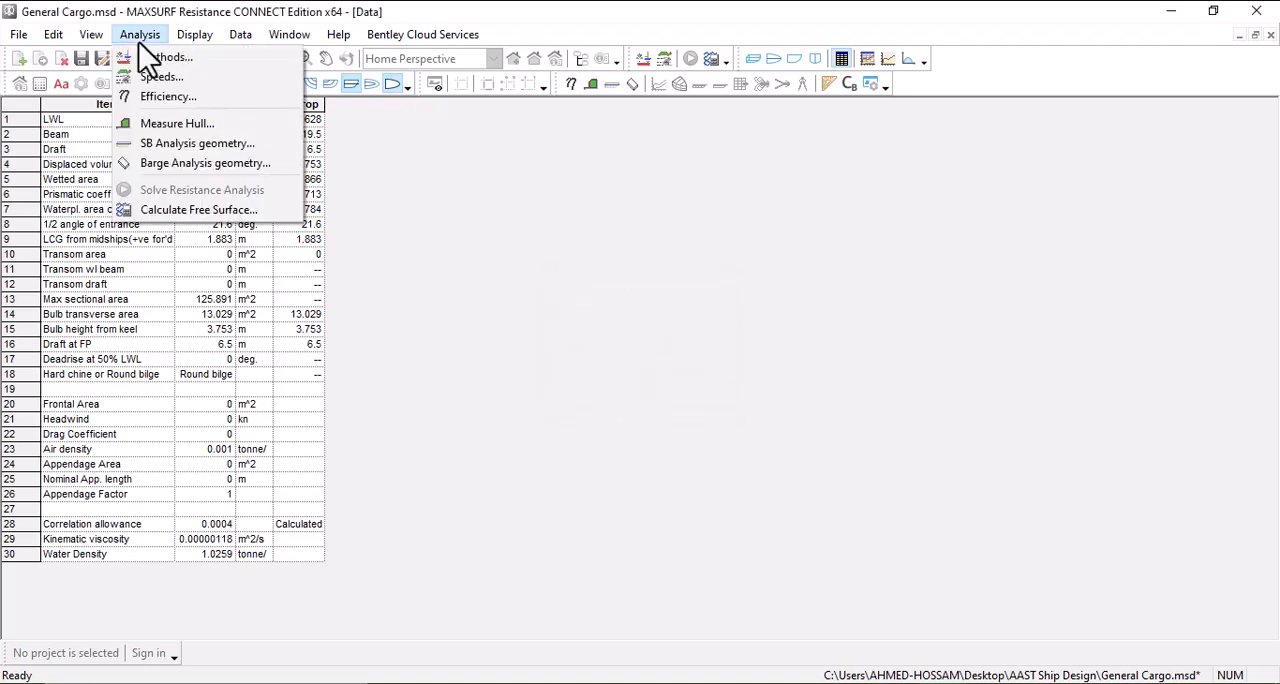
left_click(152, 97)
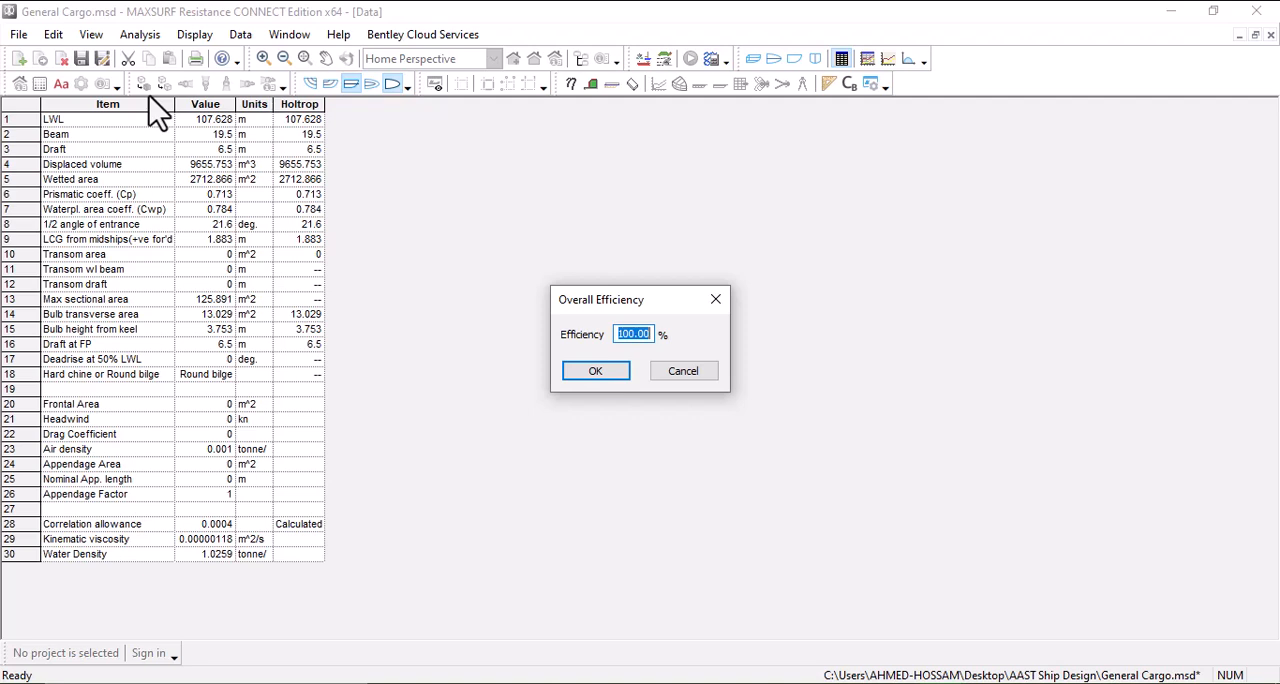
type("60")
left_click(617, 371)
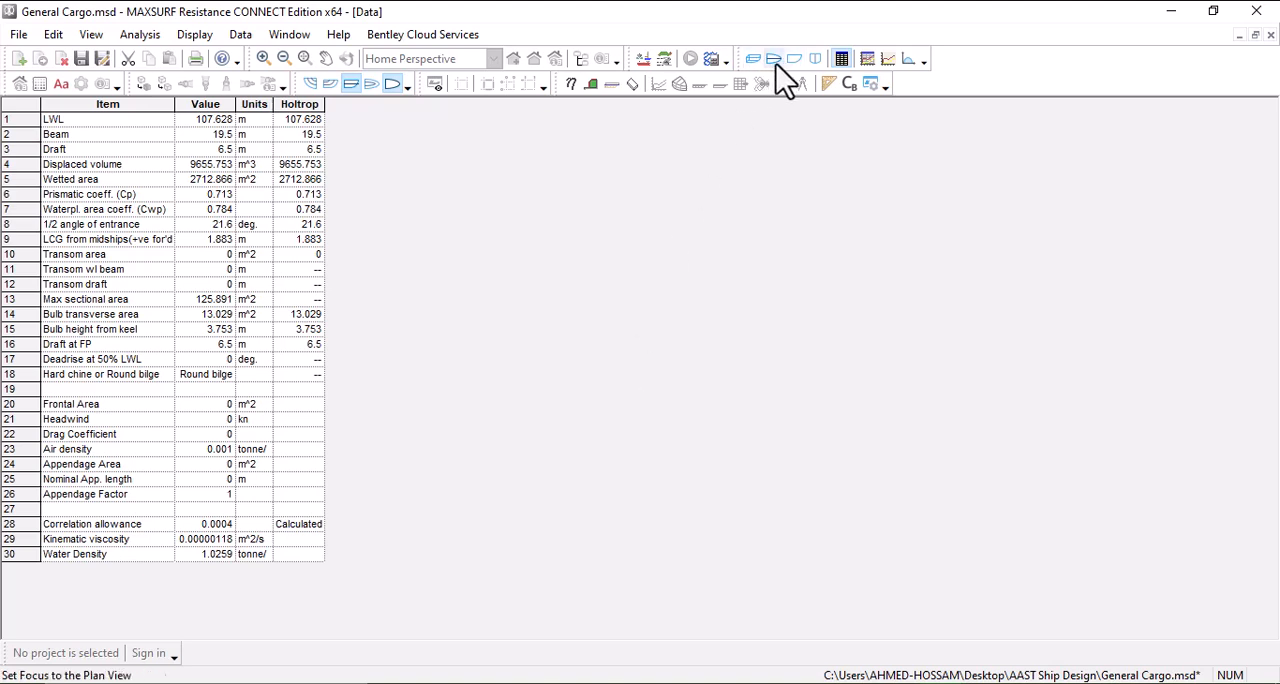
Step: Show the Results table and examine its speed, Froude number LWL and Holtrop resistance columns
left_click(866, 59)
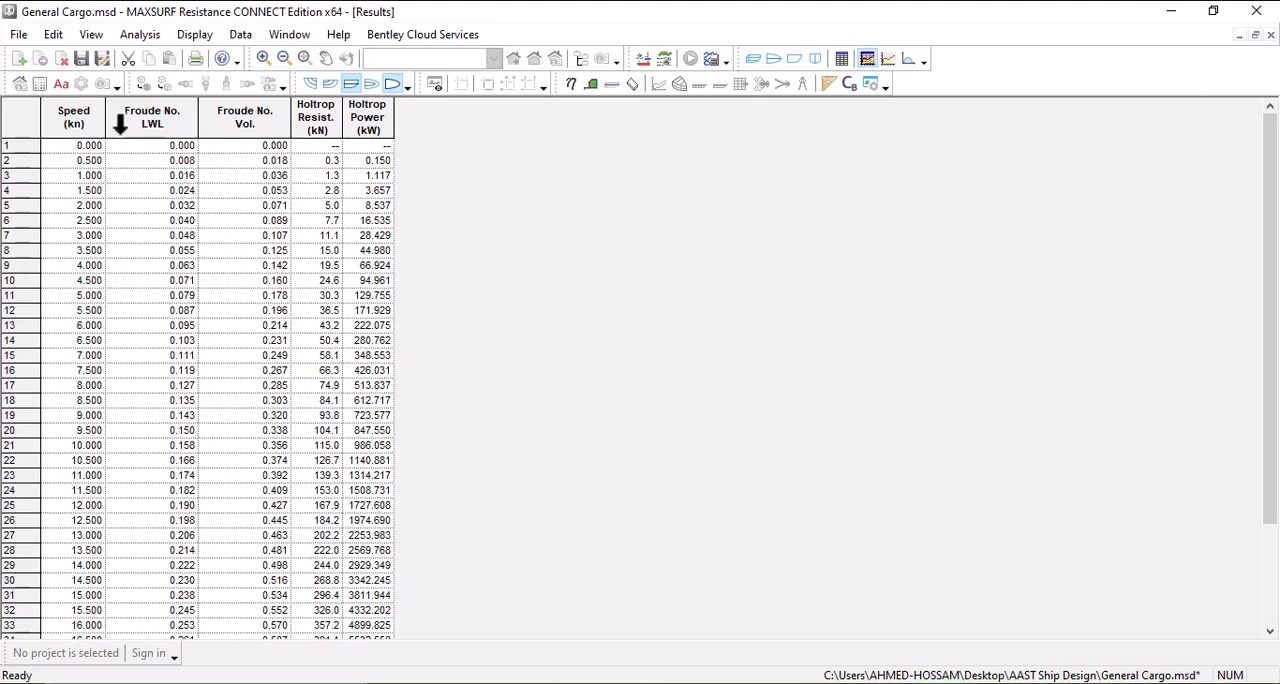
left_click(66, 120)
scroll(80, 372, "down", 3)
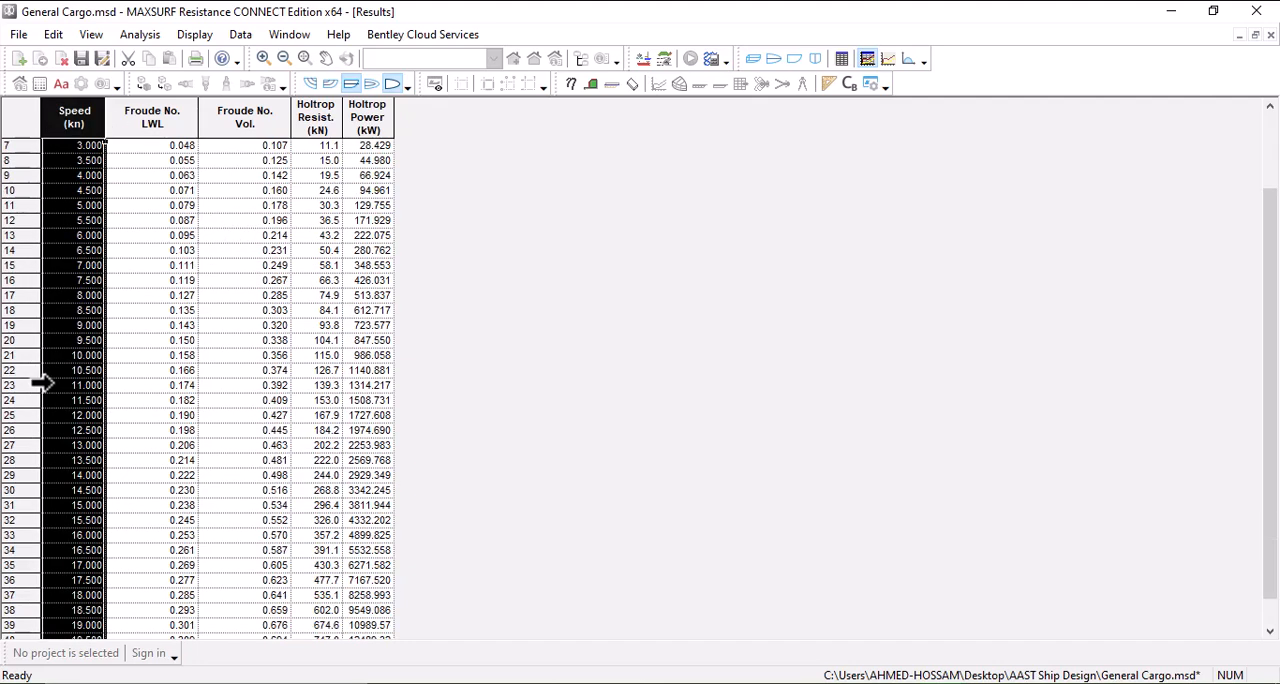
scroll(190, 365, "up", 3)
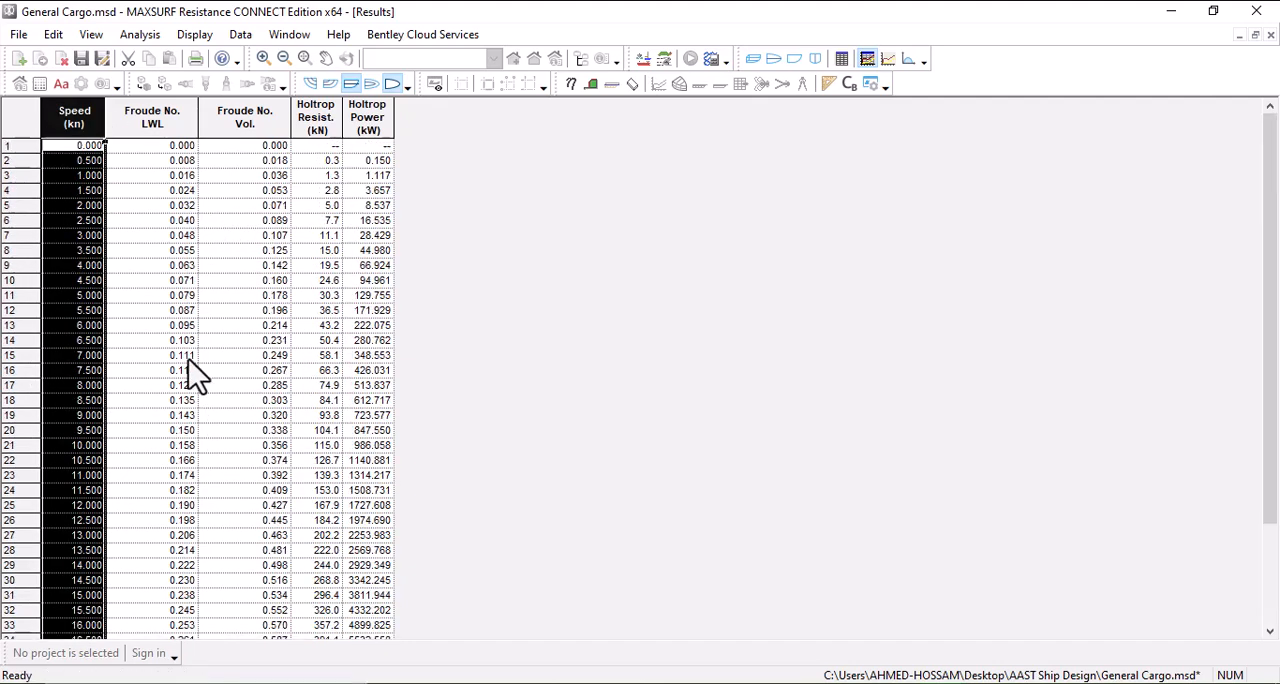
left_click(163, 112)
scroll(171, 229, "down", 3)
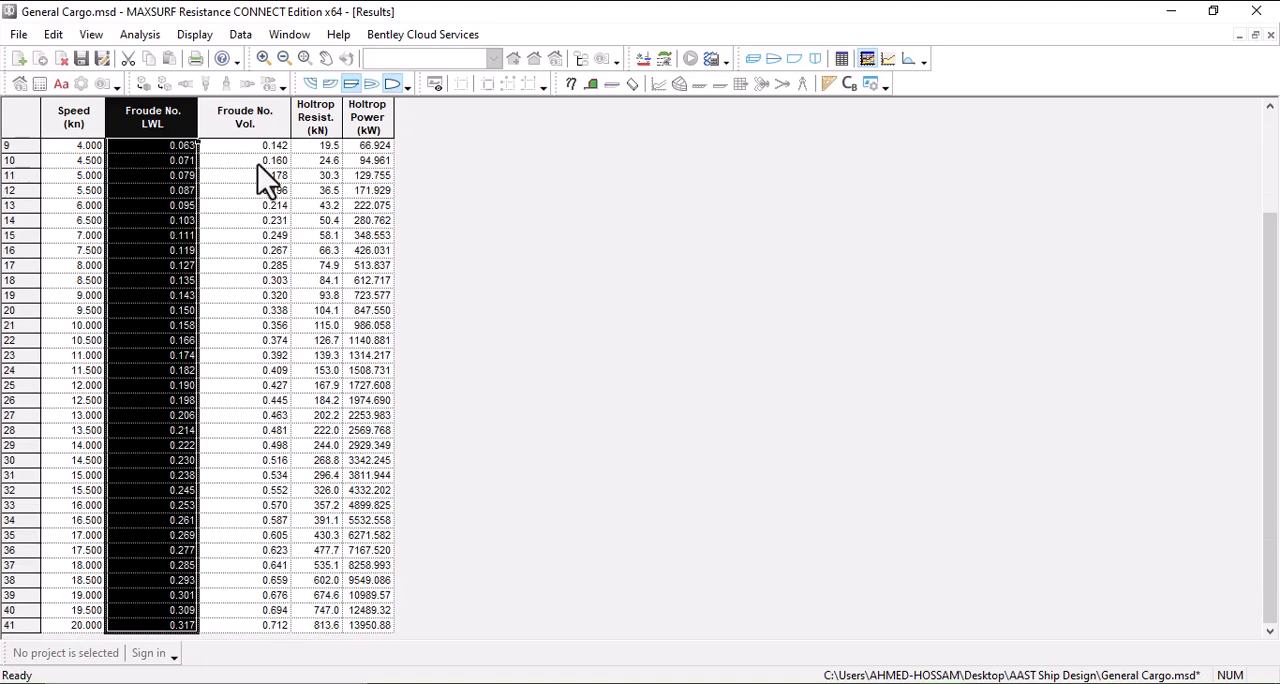
left_click(312, 112)
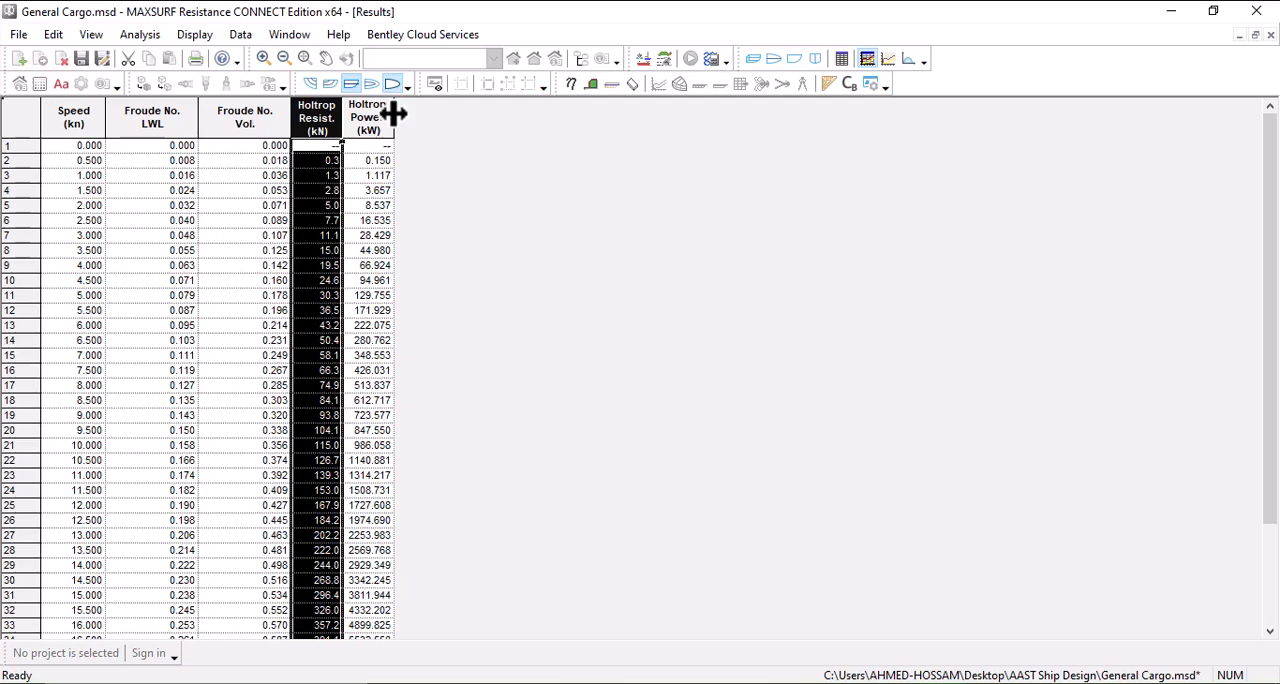
Step: Check the hydrostatic coefficient parameters and the force and power unit options without changing them
left_click(245, 36)
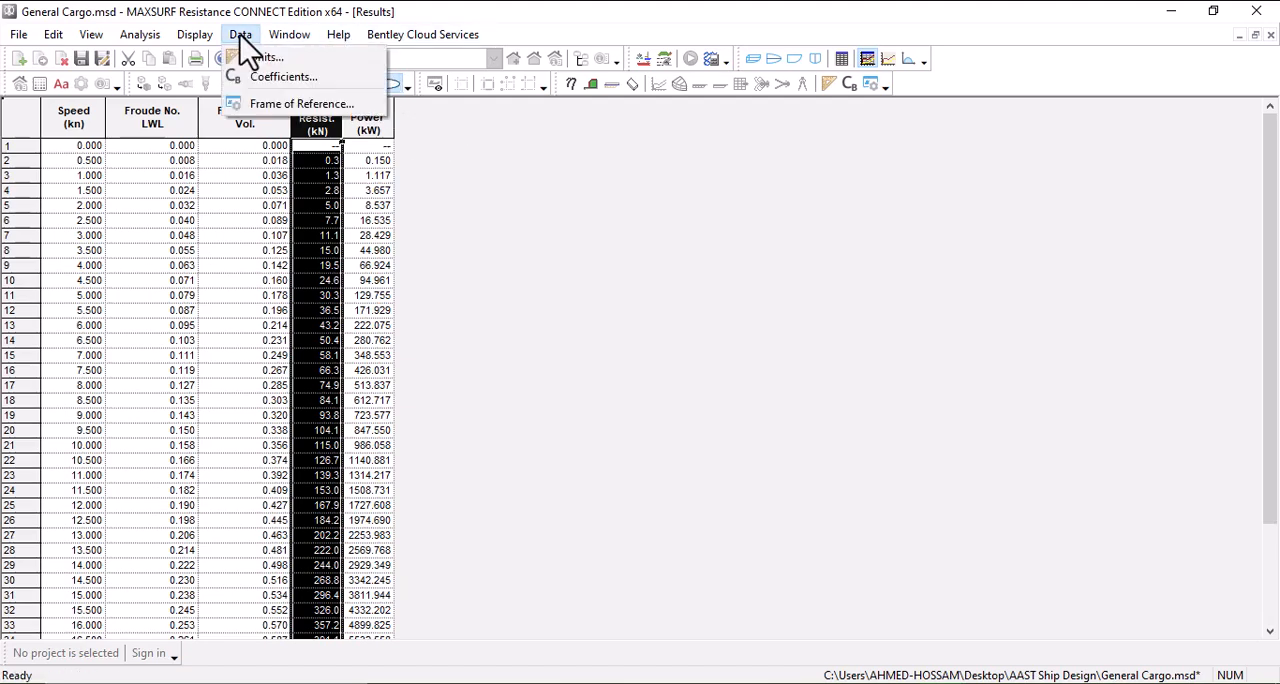
left_click(280, 84)
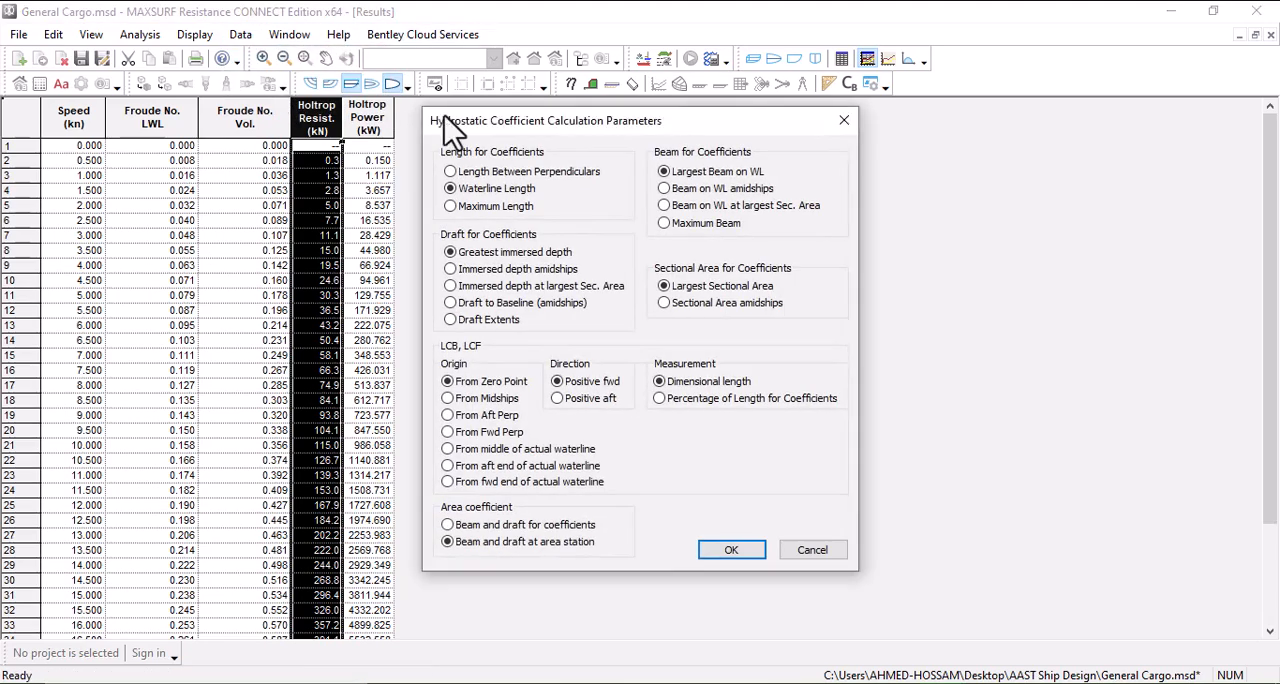
left_click(834, 127)
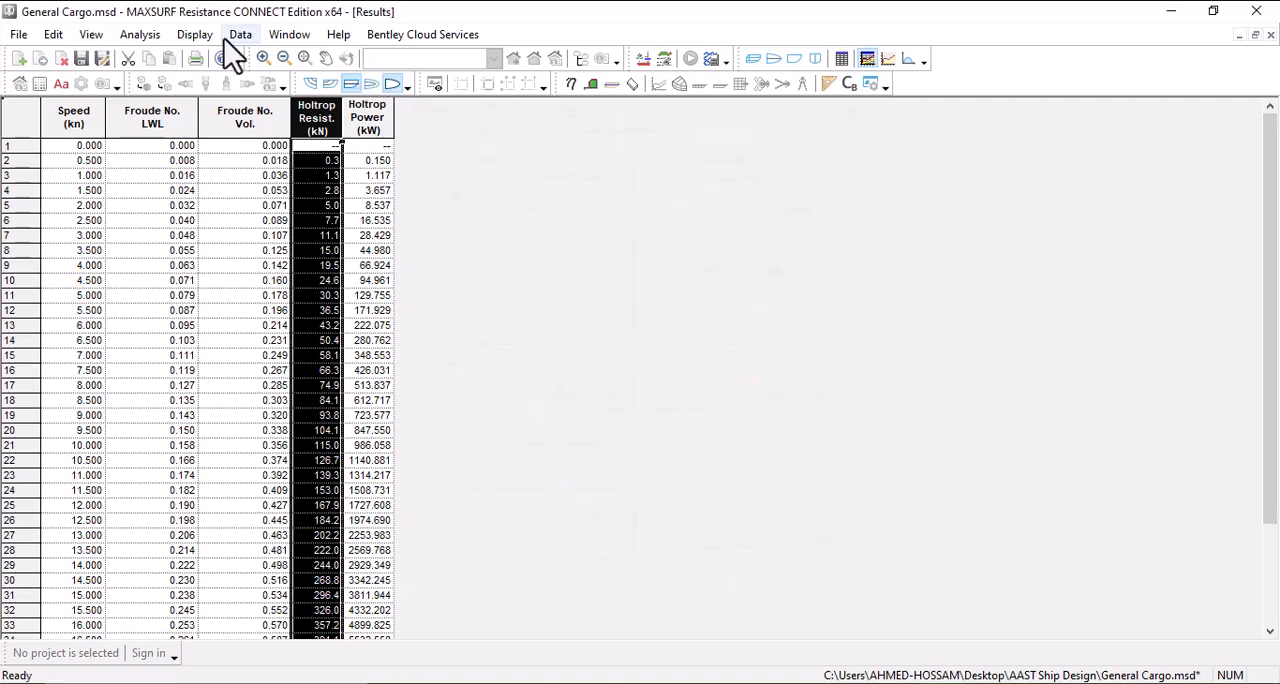
left_click(251, 37)
left_click(258, 62)
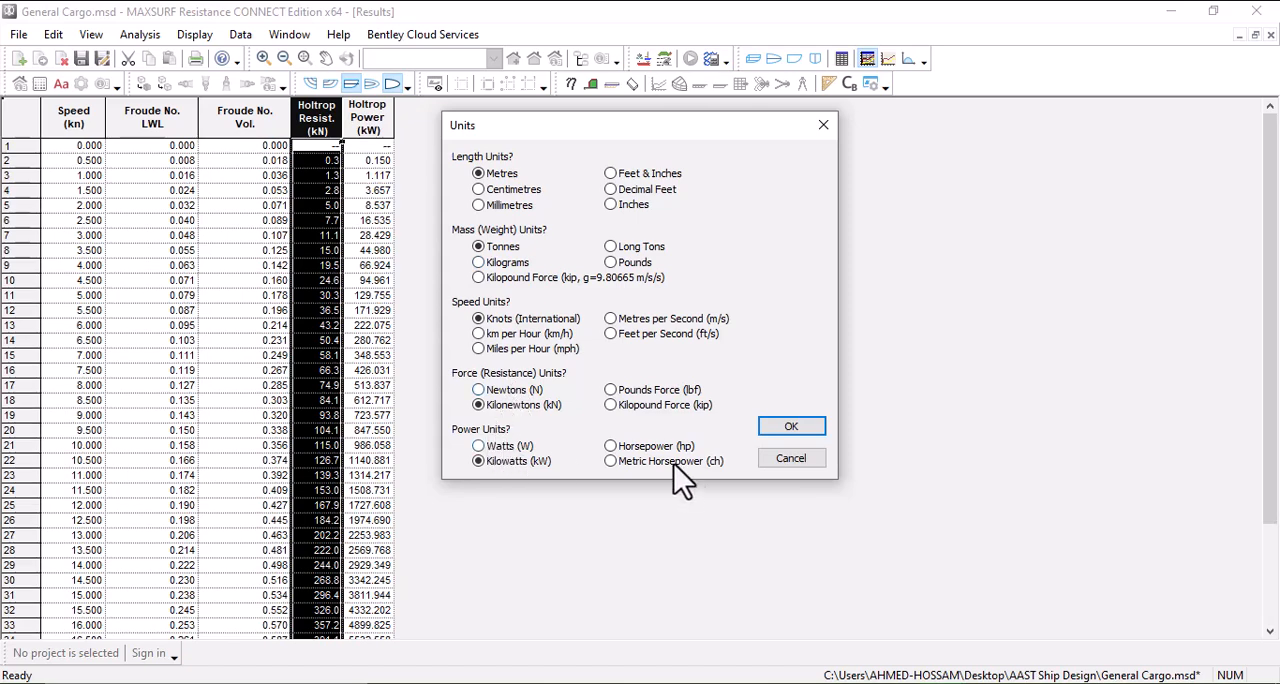
left_click(791, 459)
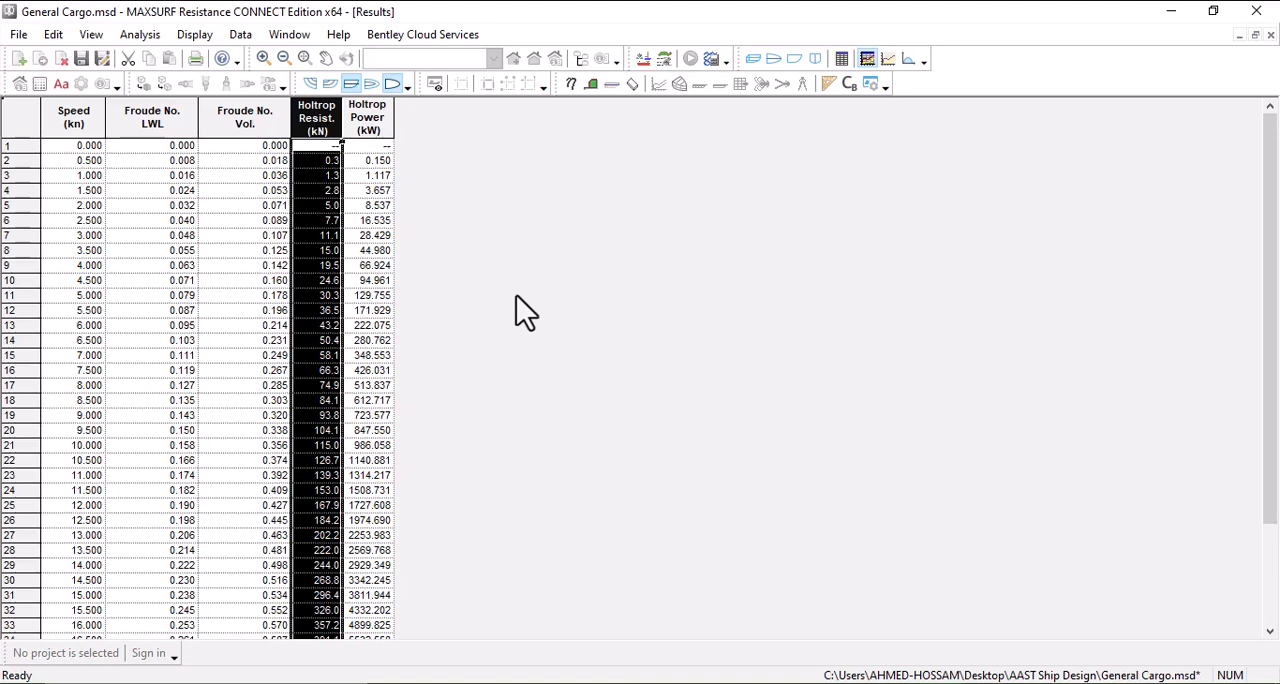
Step: Look through the Holtrop resistance and power results and display the Resistance vs Speed graph
scroll(516, 295, "down", 3)
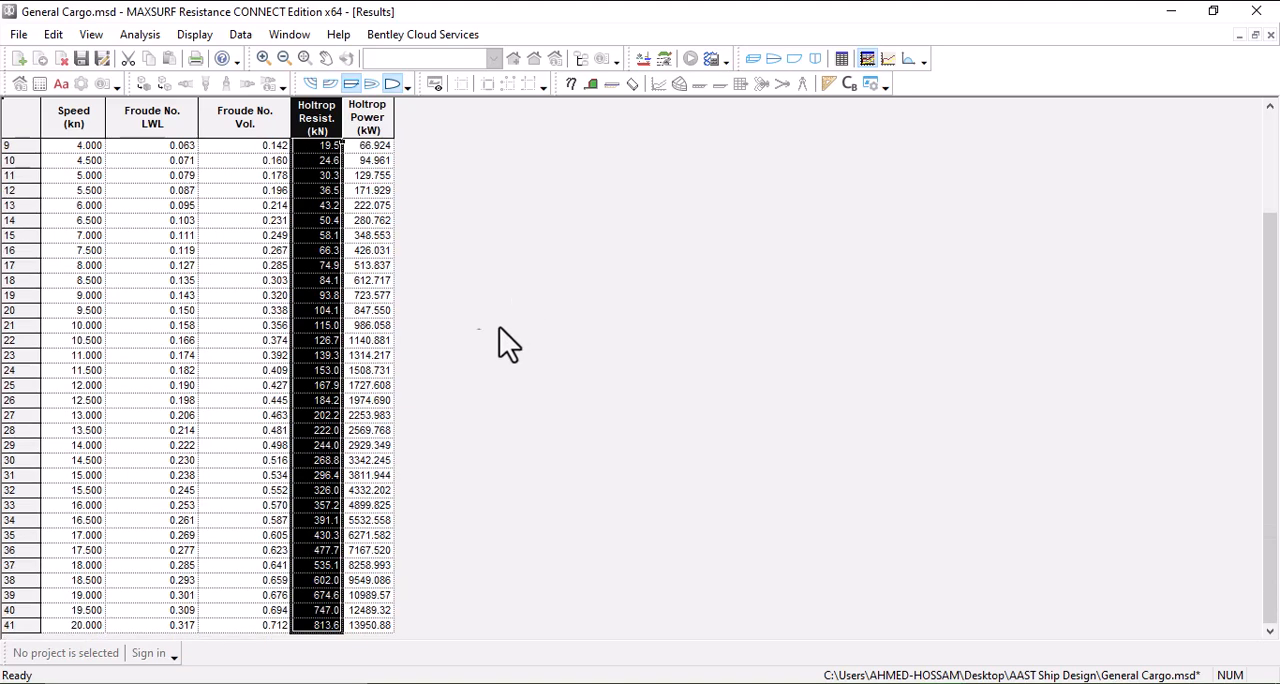
scroll(315, 515, "up", 1)
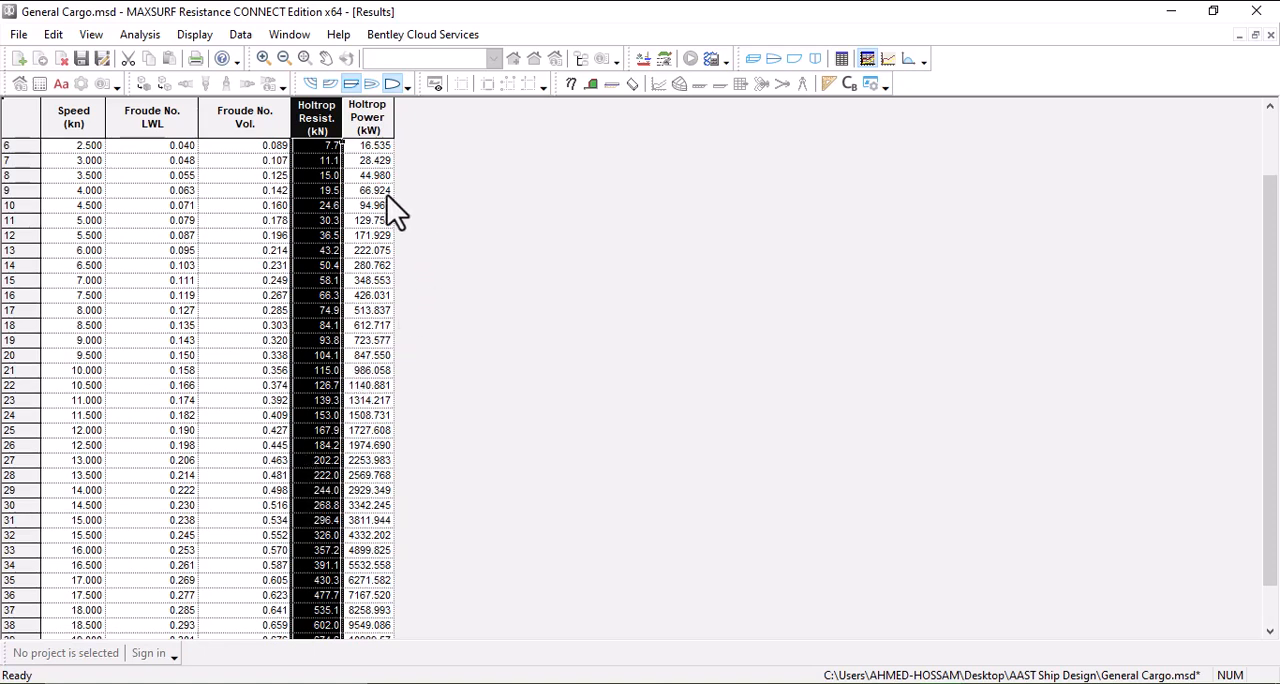
left_click(887, 60)
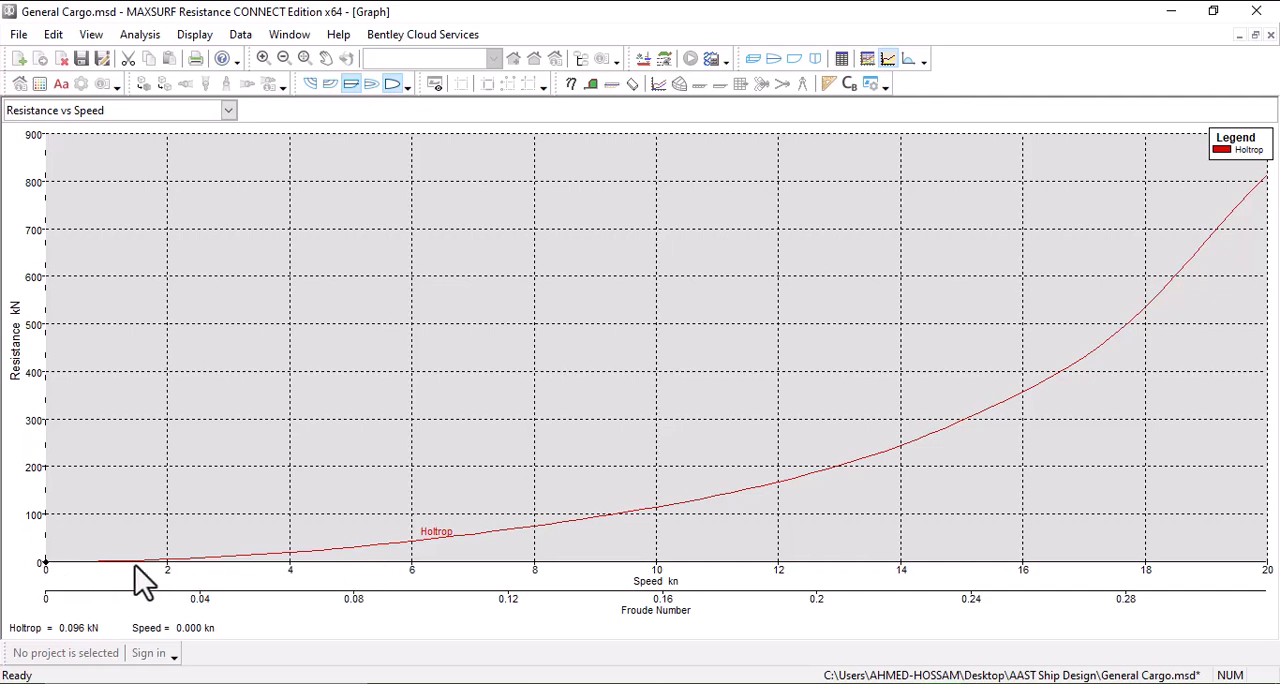
Step: Show the Resistance vs Speed graph's data table, widen it, and examine the Holtrop speed and resistance columns before closing it
double_click(43, 563)
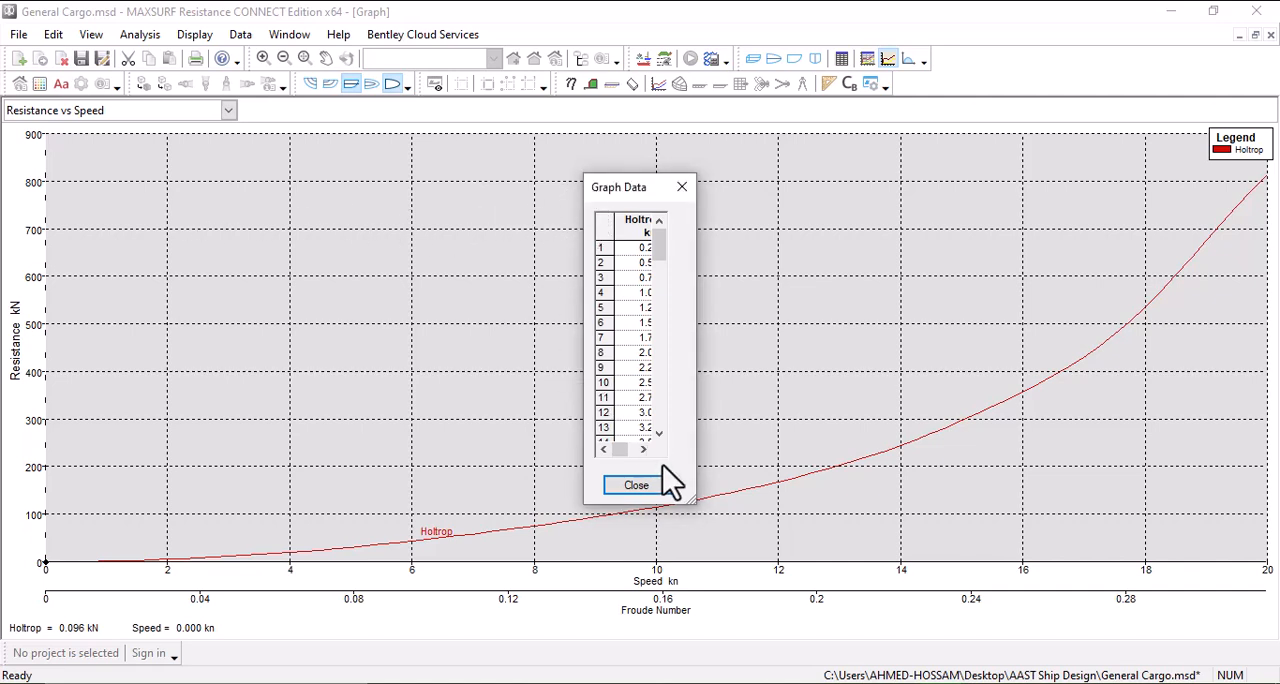
left_click_drag(694, 418, 1194, 391)
scroll(683, 292, "down", 3)
scroll(700, 243, "up", 2)
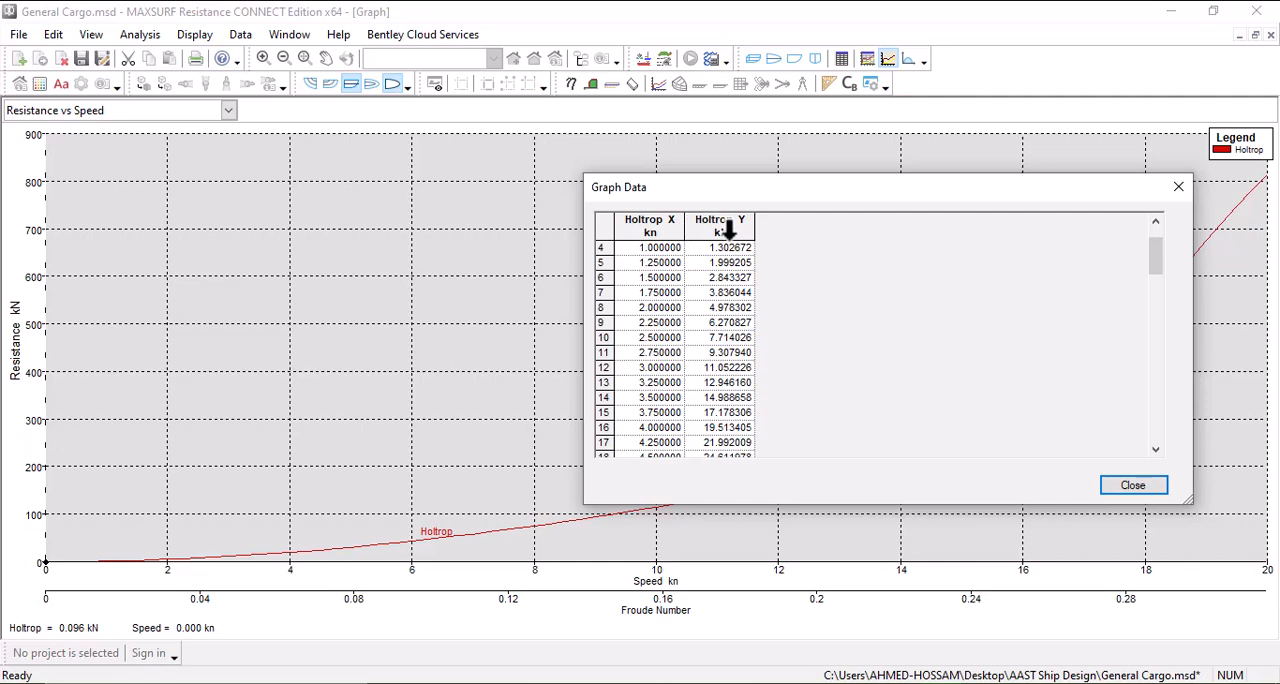
scroll(662, 238, "up", 1)
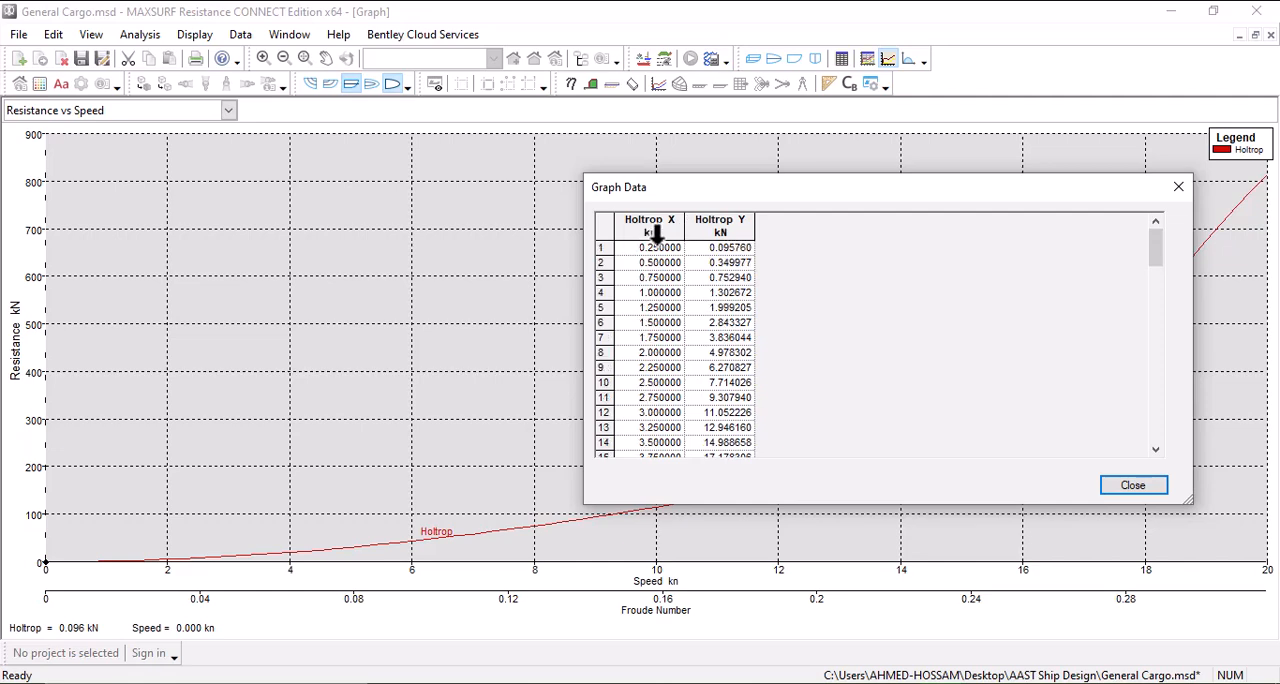
left_click(733, 232)
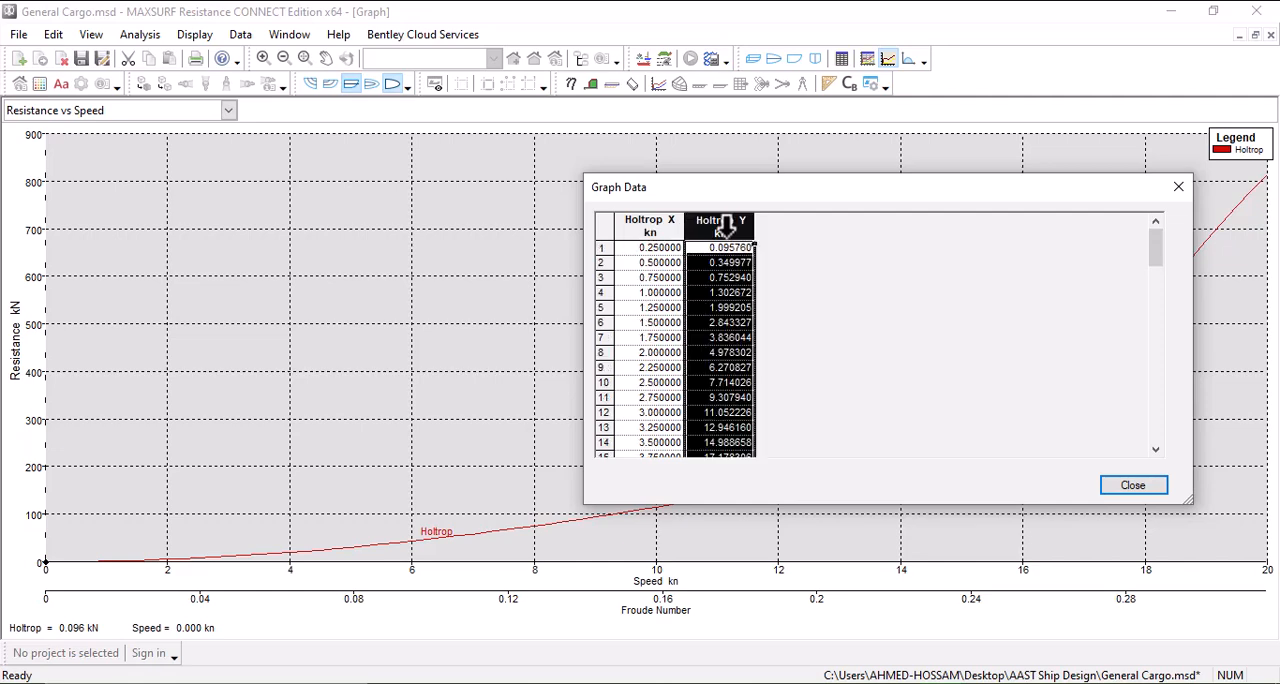
left_click(1134, 486)
Step: Display the Power vs Speed graph and check its underlying graph data
left_click(62, 114)
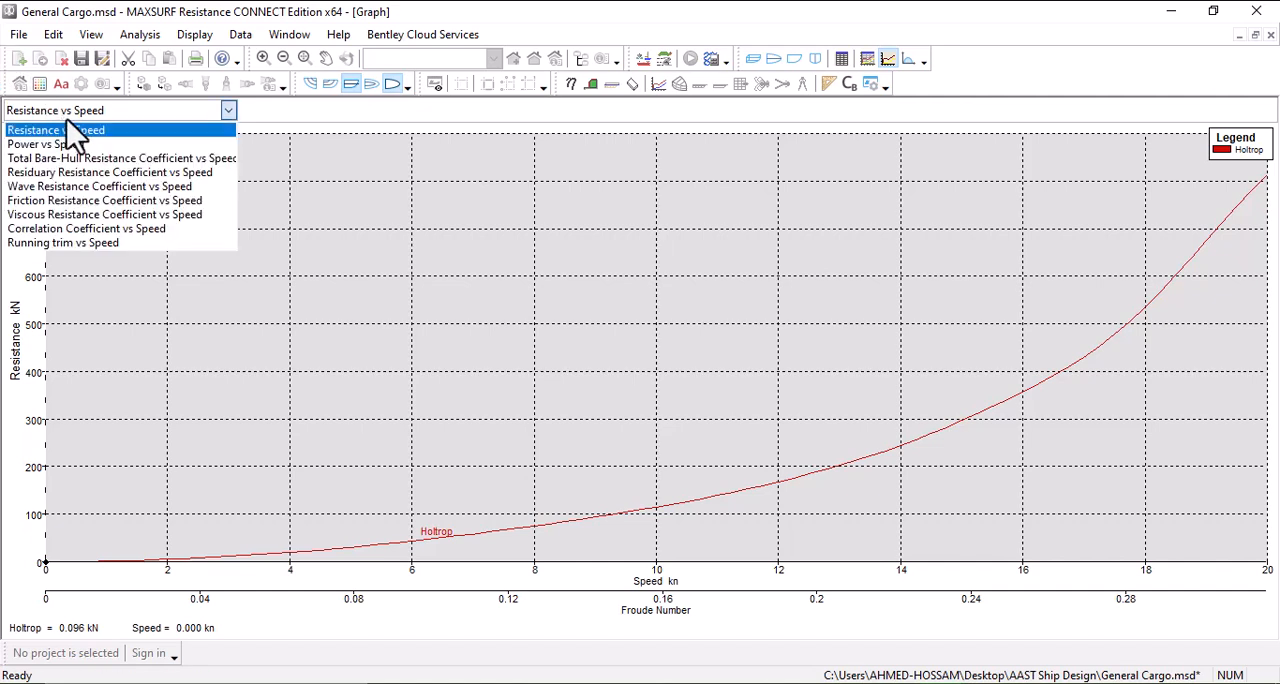
left_click(65, 146)
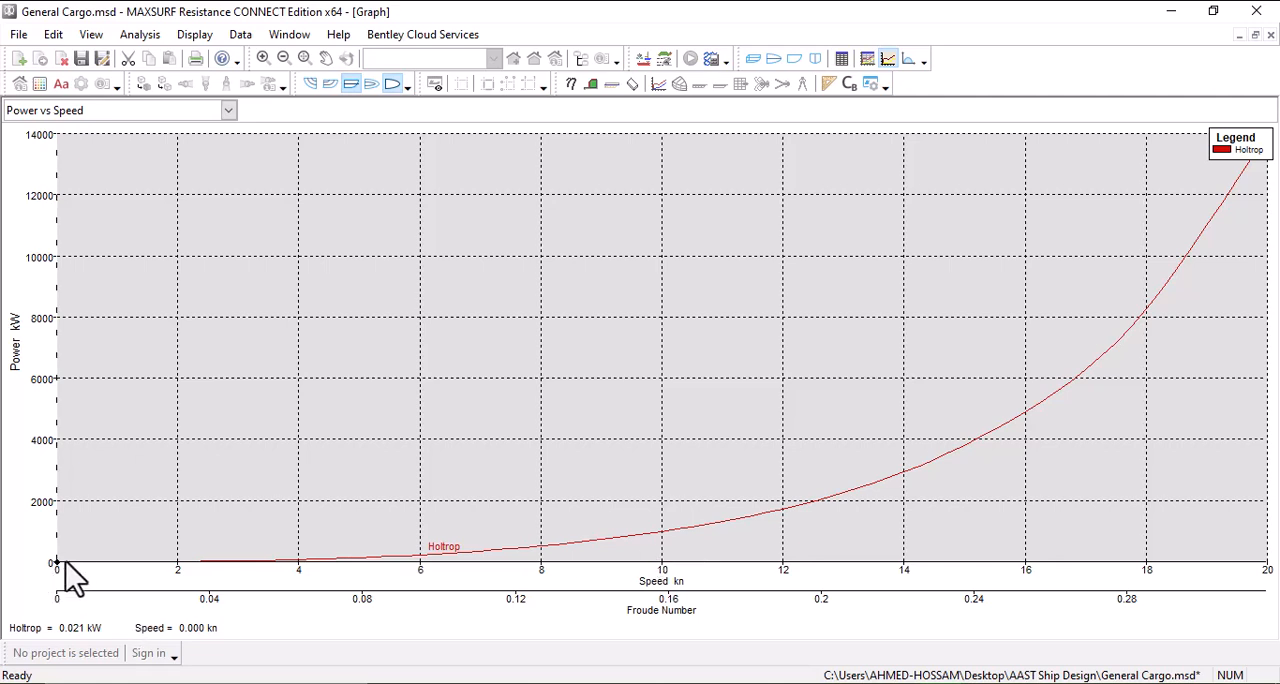
double_click(594, 540)
left_click(1133, 485)
Step: Return to the Resistance vs Speed graph and move its marker to about 16.9 kn to read the Holtrop resistance
left_click(172, 111)
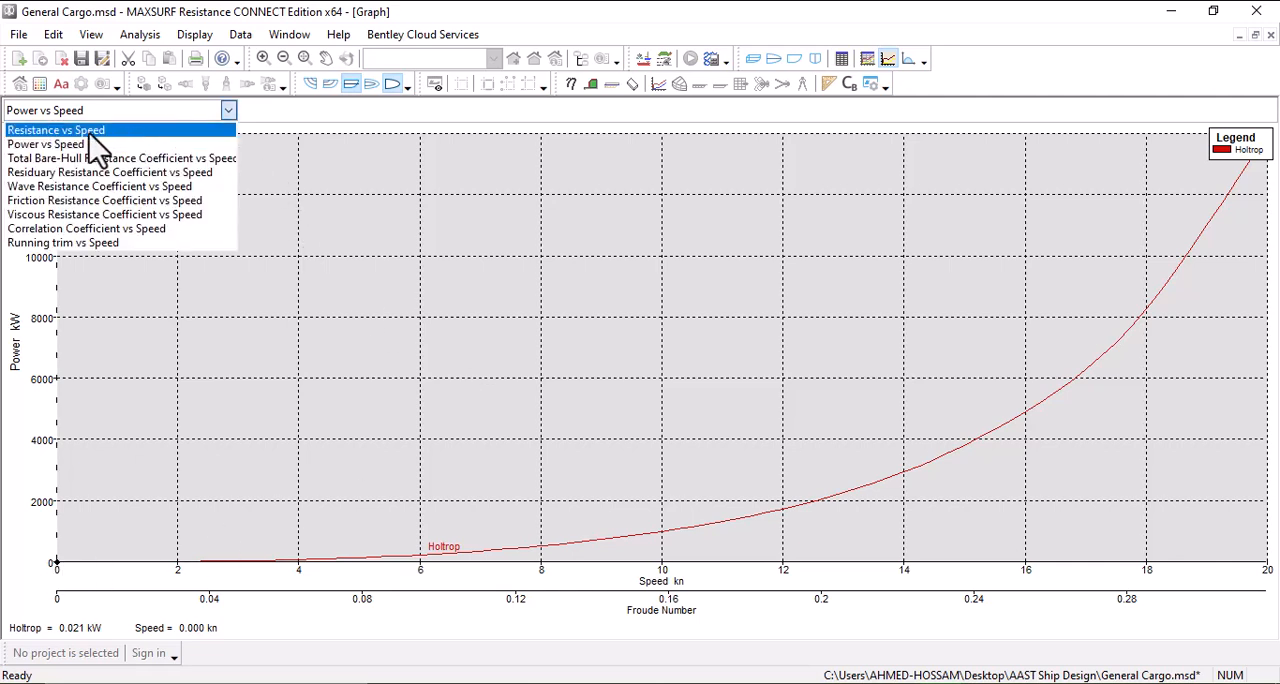
left_click(60, 130)
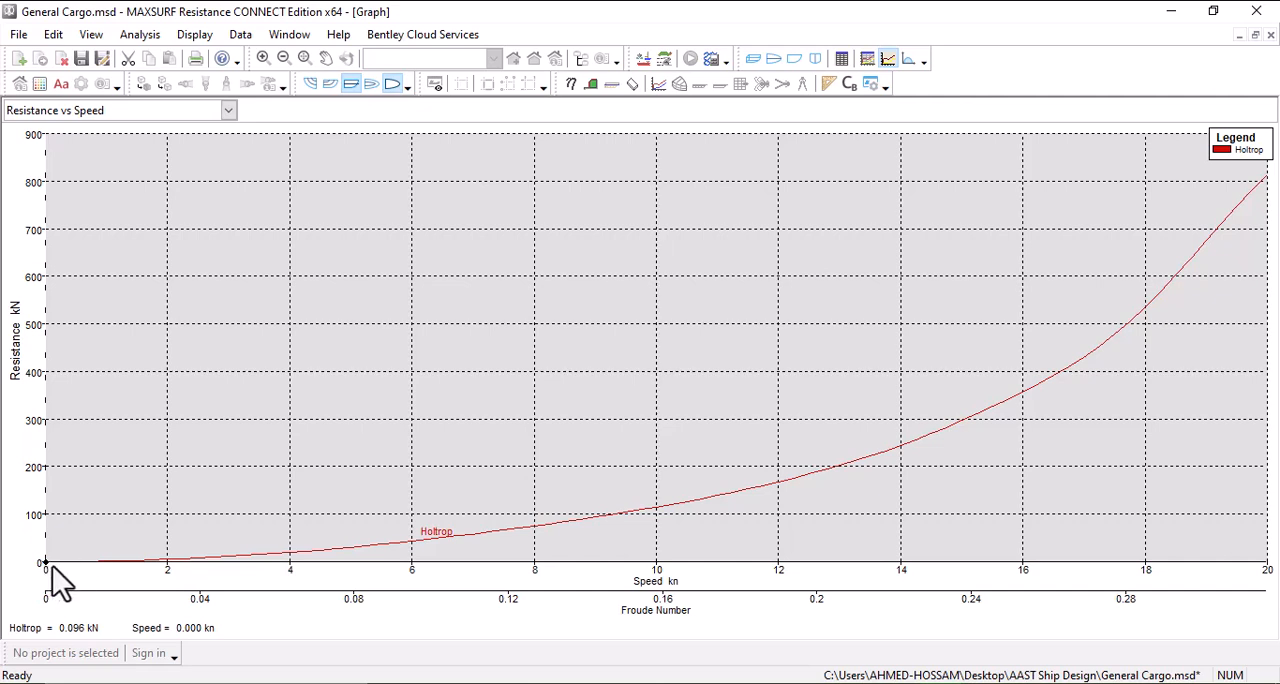
left_click_drag(785, 481, 1077, 462)
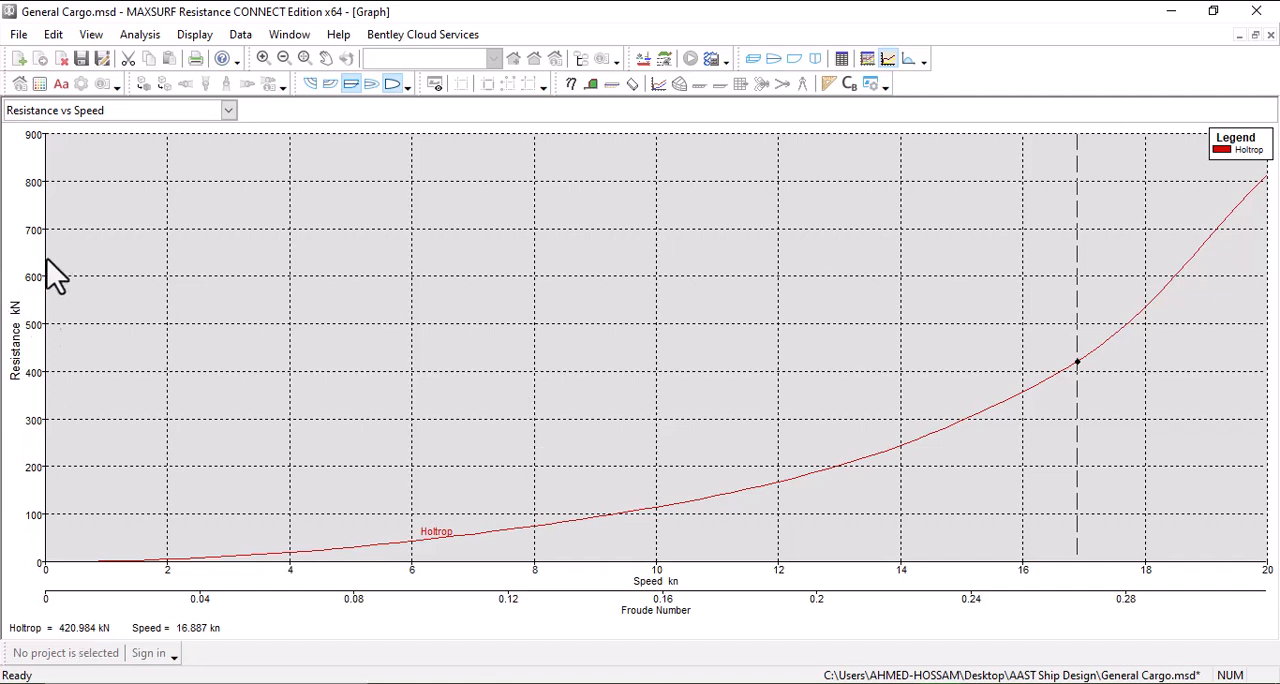
Step: Save the resistance measurement data as UNTITLED.hsd in the AAST Ship Design folder and reopen that file
left_click(82, 62)
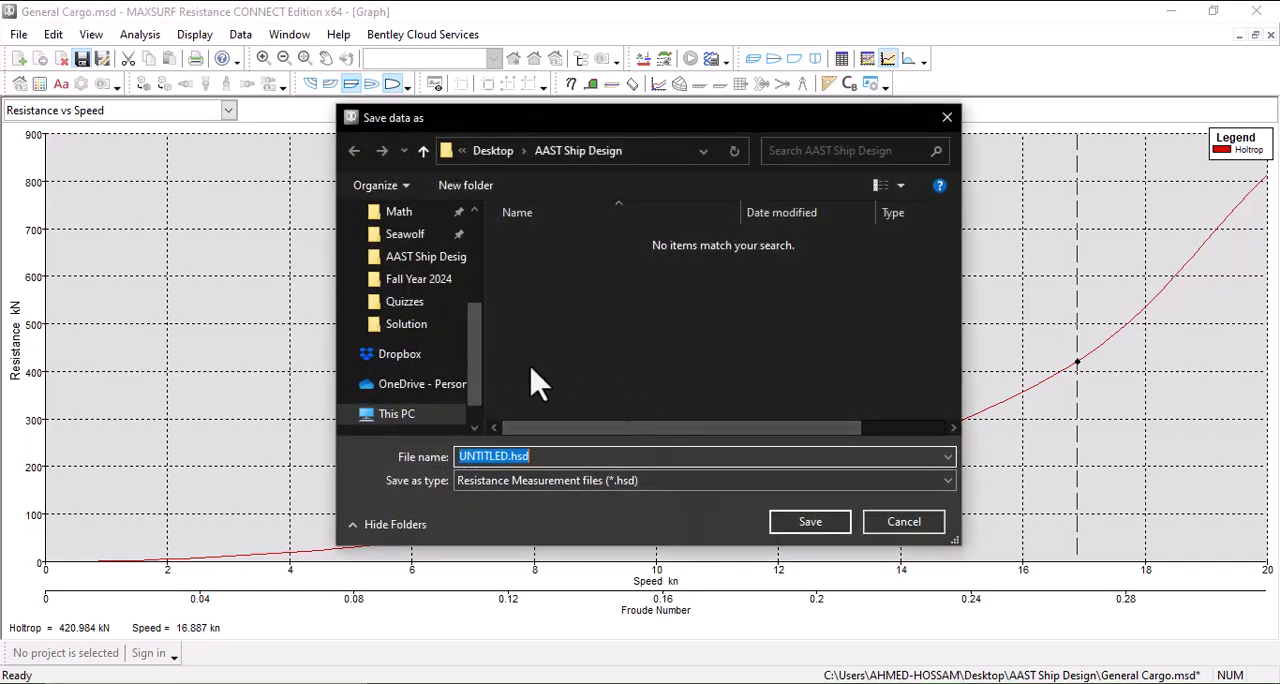
left_click(810, 523)
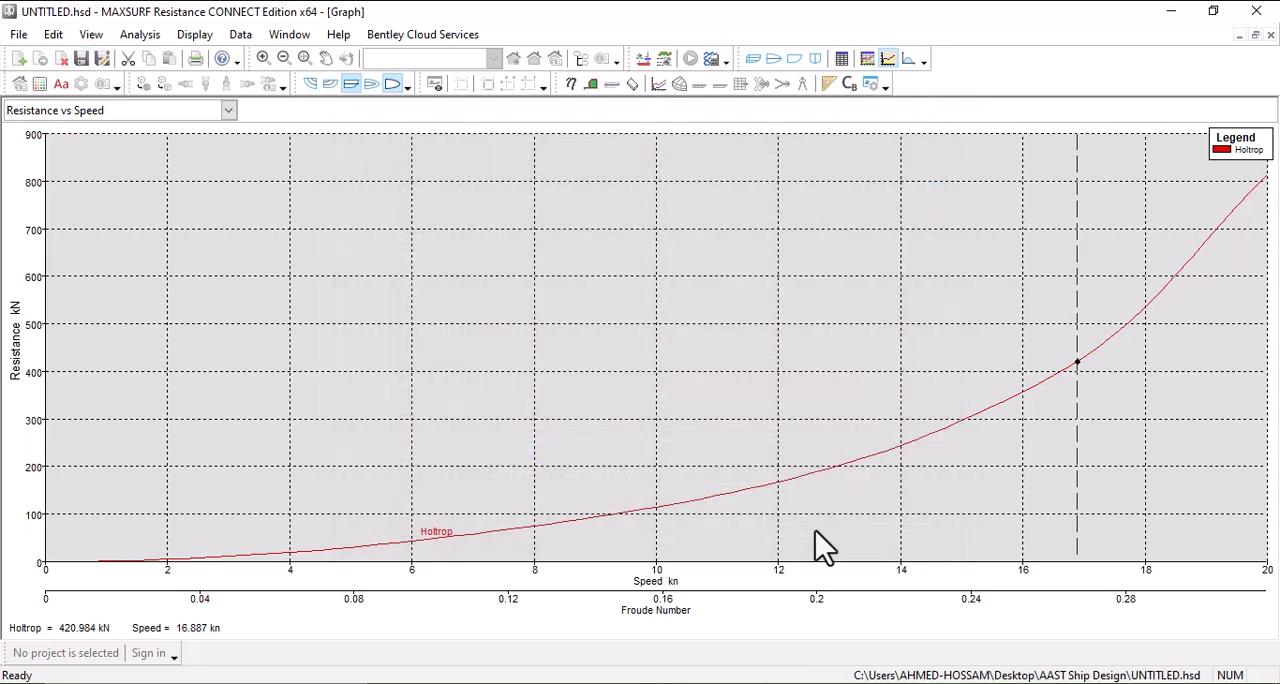
left_click(19, 36)
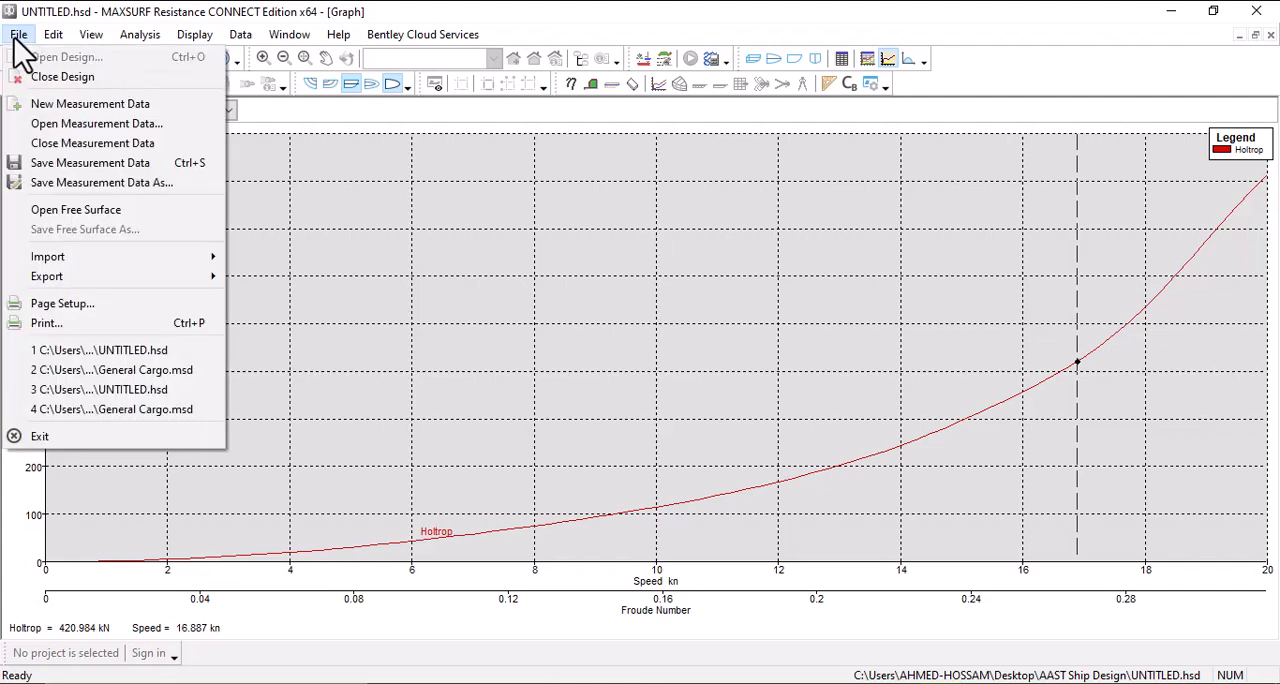
left_click(73, 124)
left_click(512, 241)
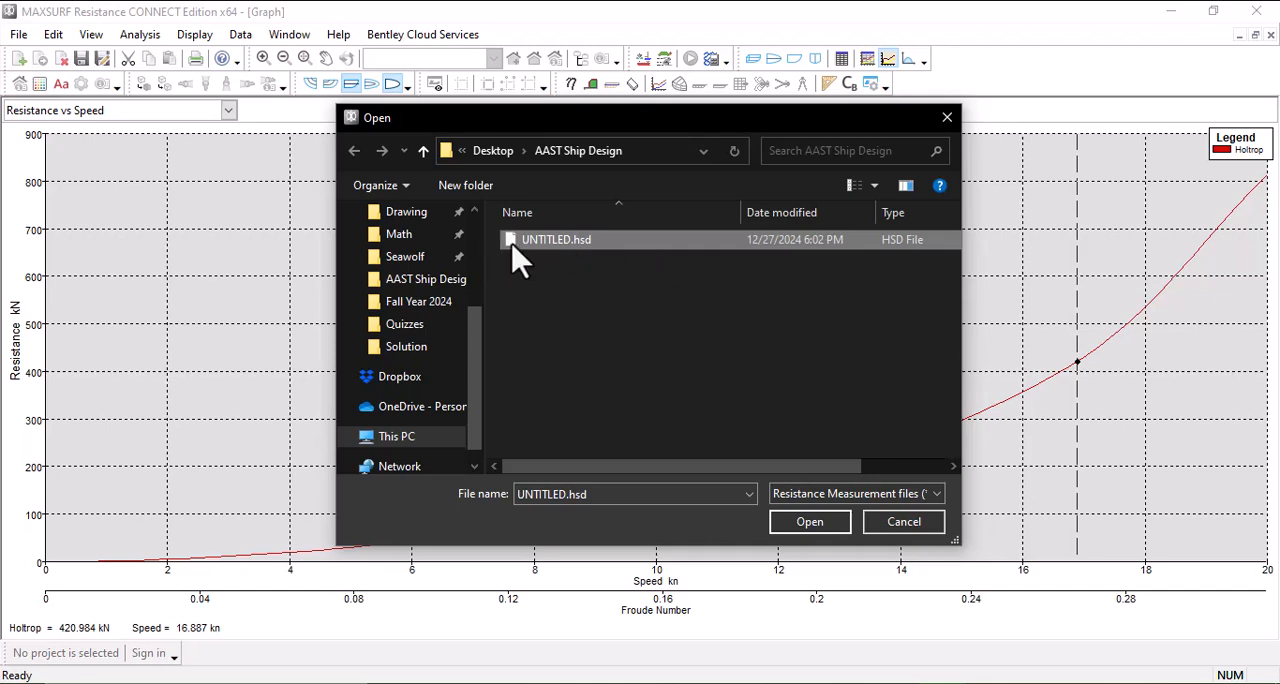
left_click(826, 528)
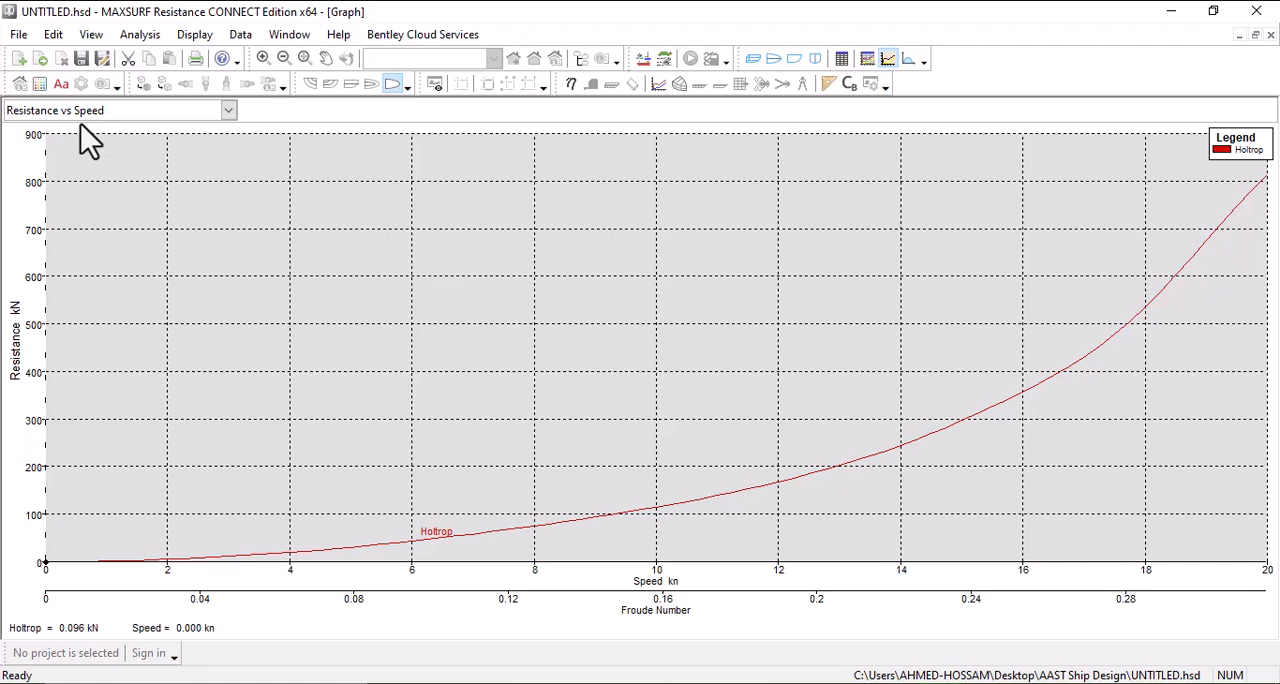
Step: Check the graph data table of the reopened measurement file's Holtrop resistance curve and close it
left_click(18, 35)
double_click(427, 296)
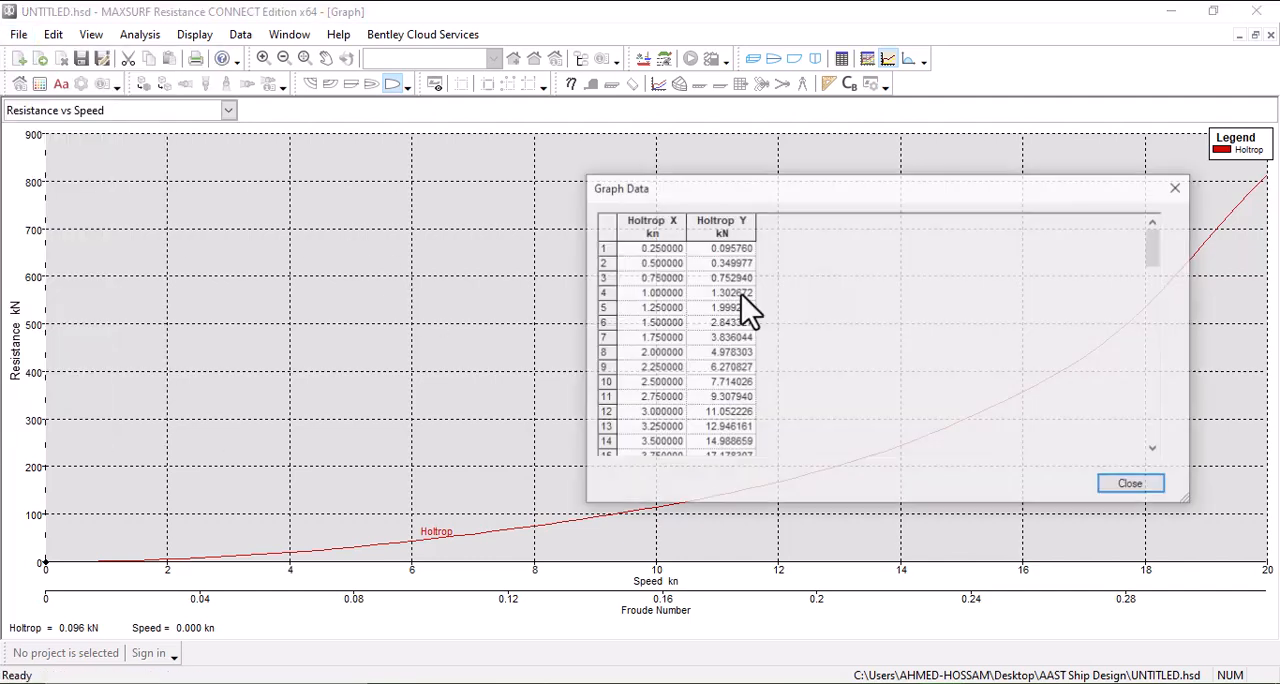
left_click(1110, 485)
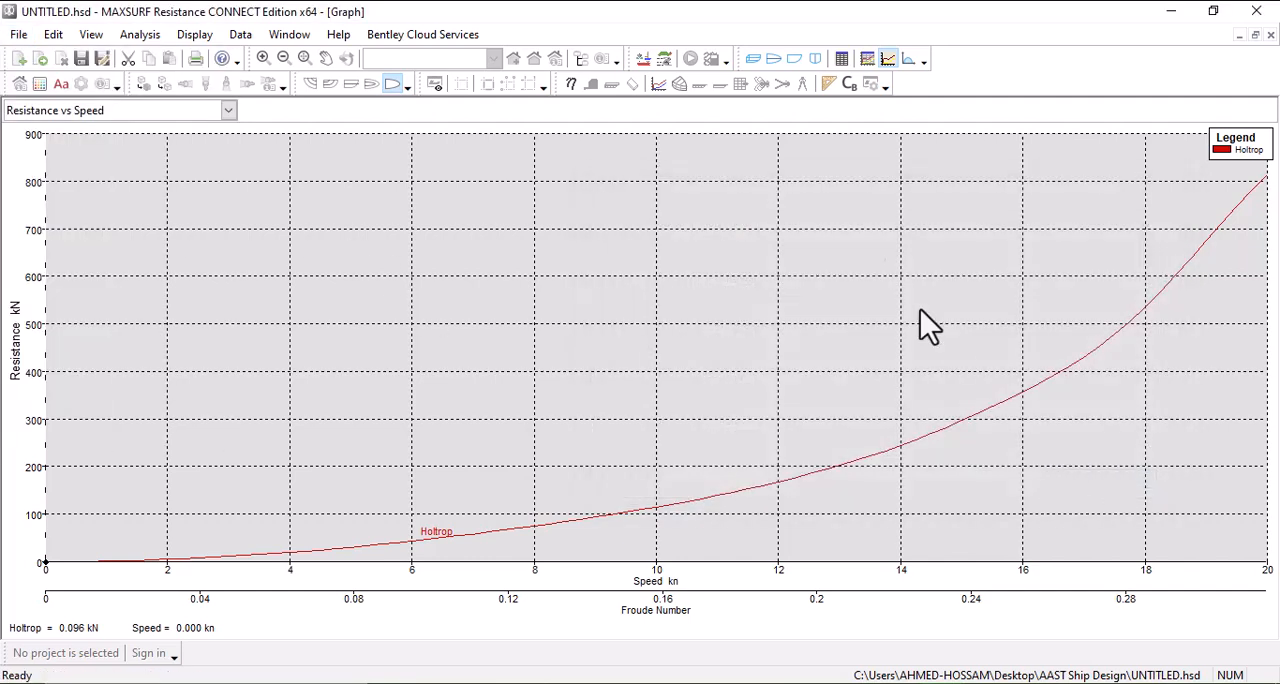